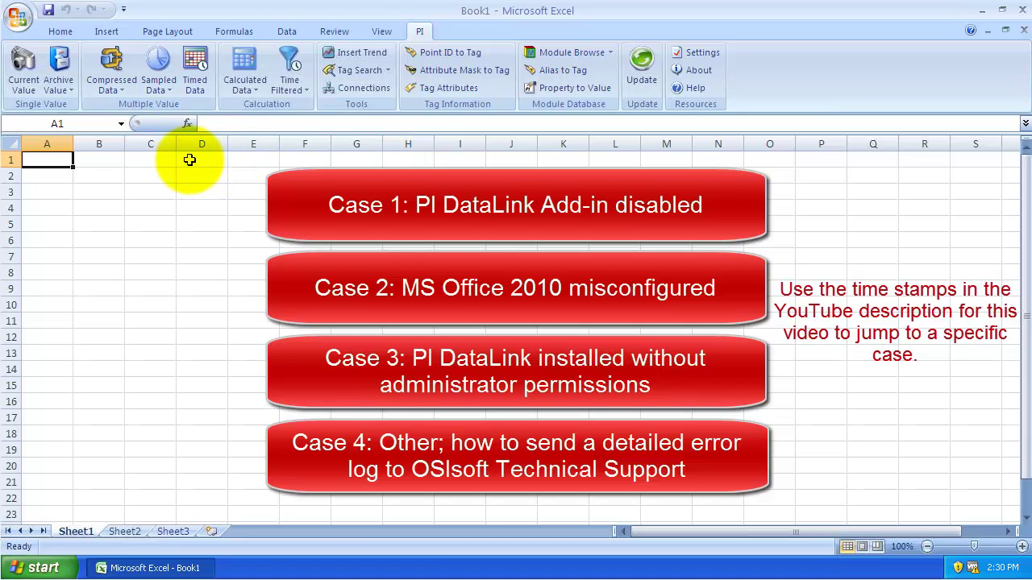
# In Excel Options > Add-Ins, view the details of the PI DataLink COM add-in.
pyautogui.click(18, 16)
pyautogui.click(225, 369)
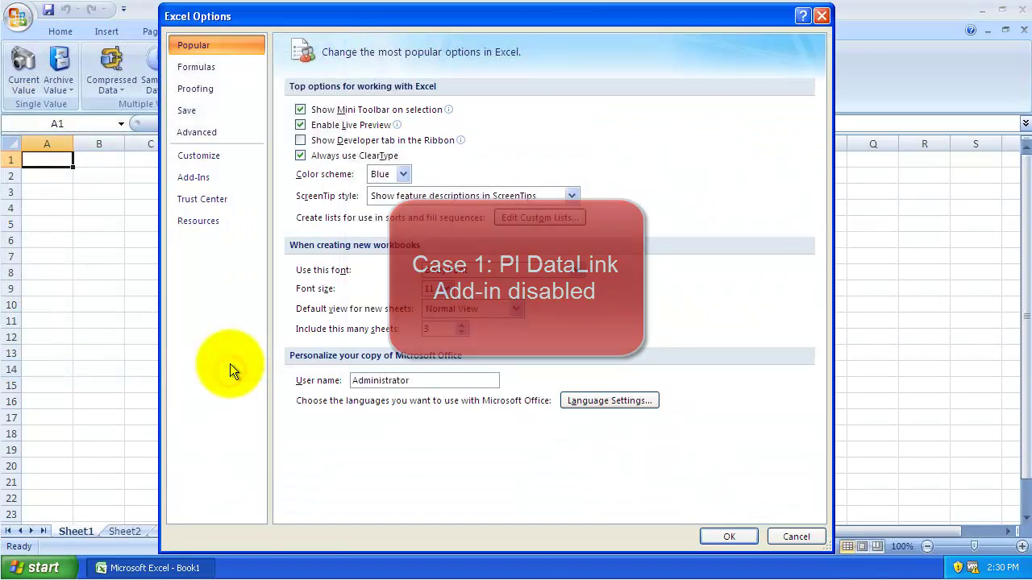
pyautogui.click(196, 179)
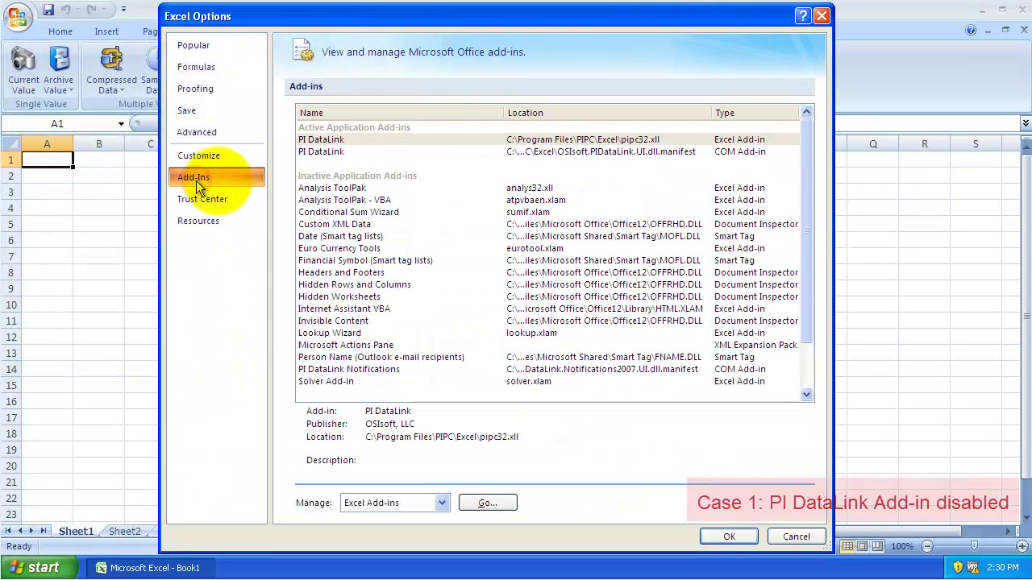
pyautogui.click(618, 142)
pyautogui.click(610, 152)
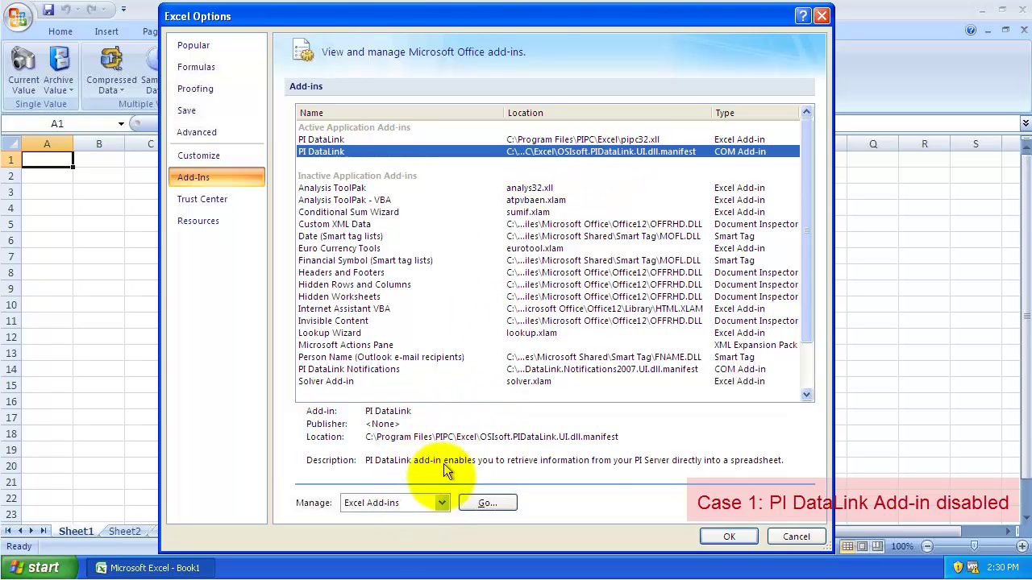
# In the COM Add-ins list, uncheck and recheck PI DataLink, then close without changes.
pyautogui.click(426, 501)
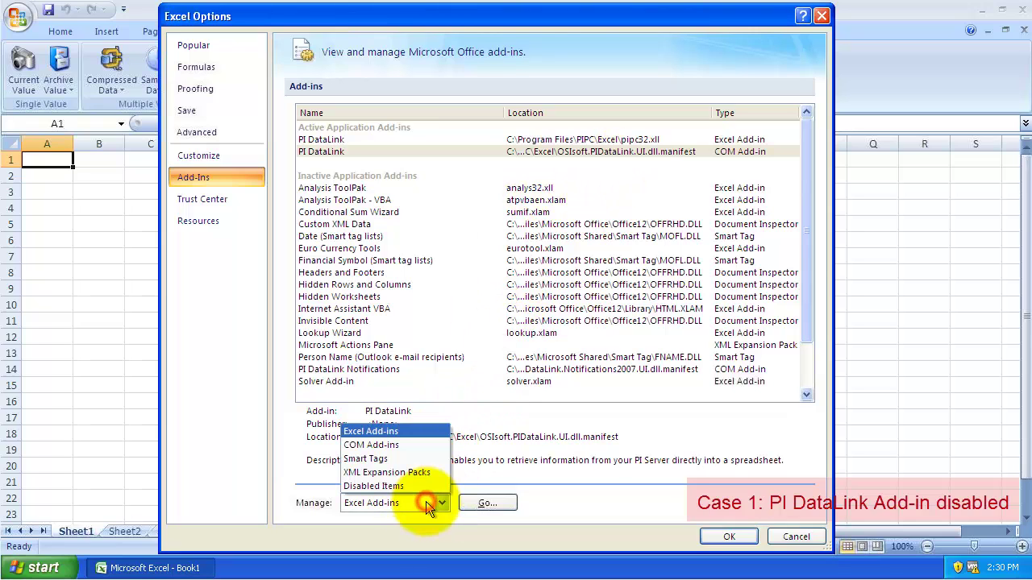
pyautogui.click(397, 446)
pyautogui.click(487, 503)
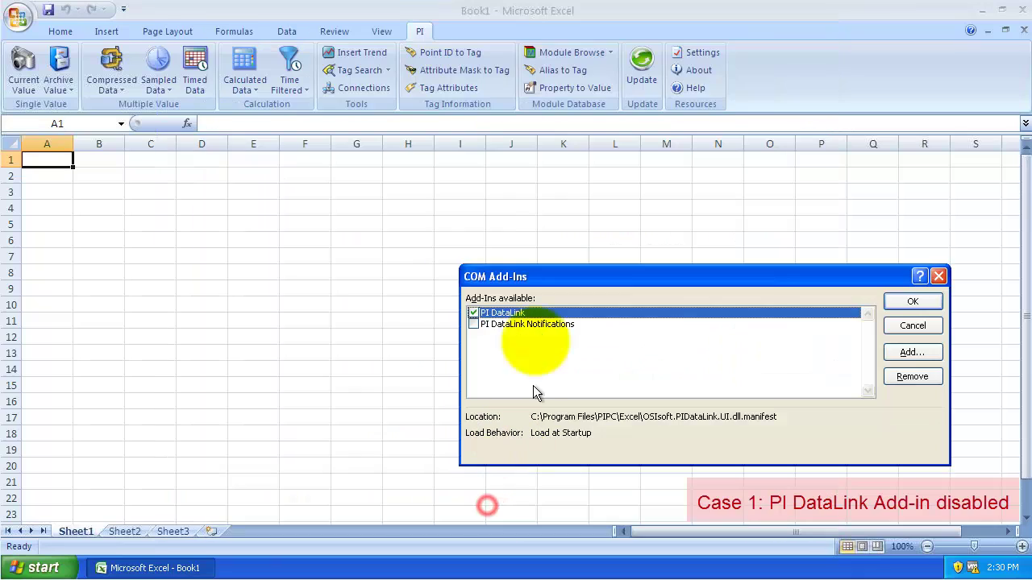
pyautogui.click(473, 313)
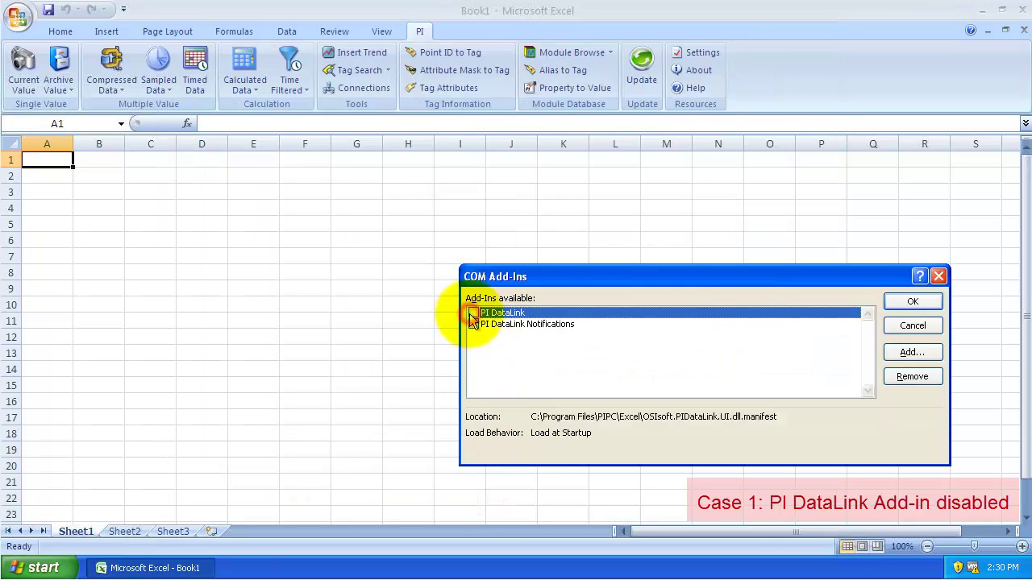
pyautogui.click(473, 313)
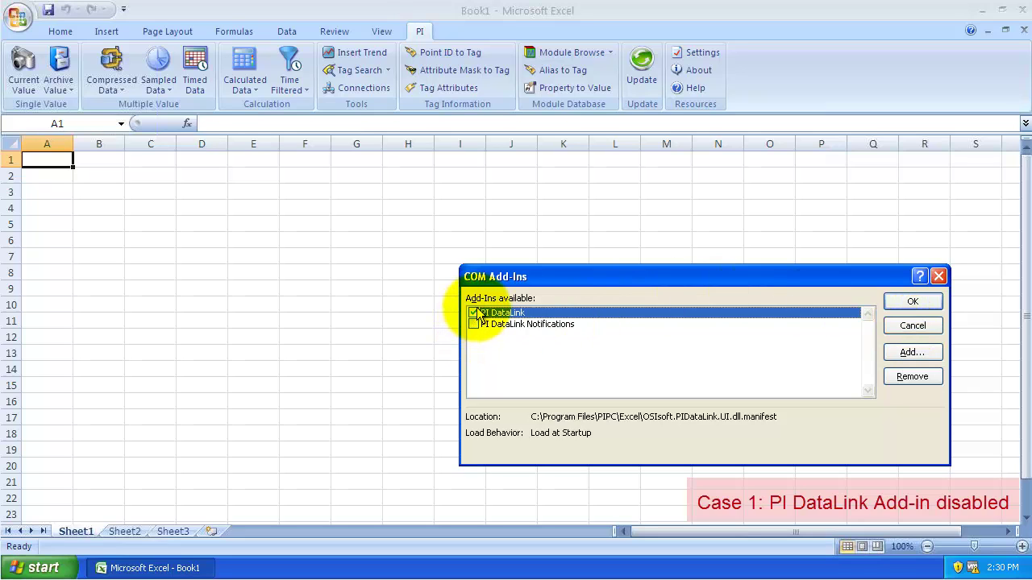
pyautogui.click(909, 326)
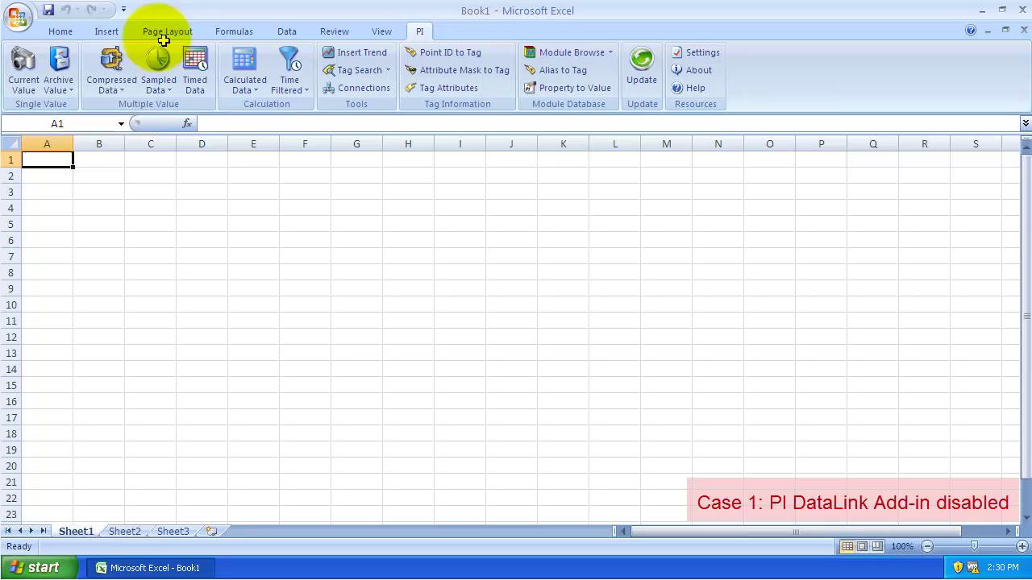
# Check Excel's Disabled Items list for PI DataLink, find it empty, and close Excel Options.
pyautogui.click(21, 18)
pyautogui.click(234, 368)
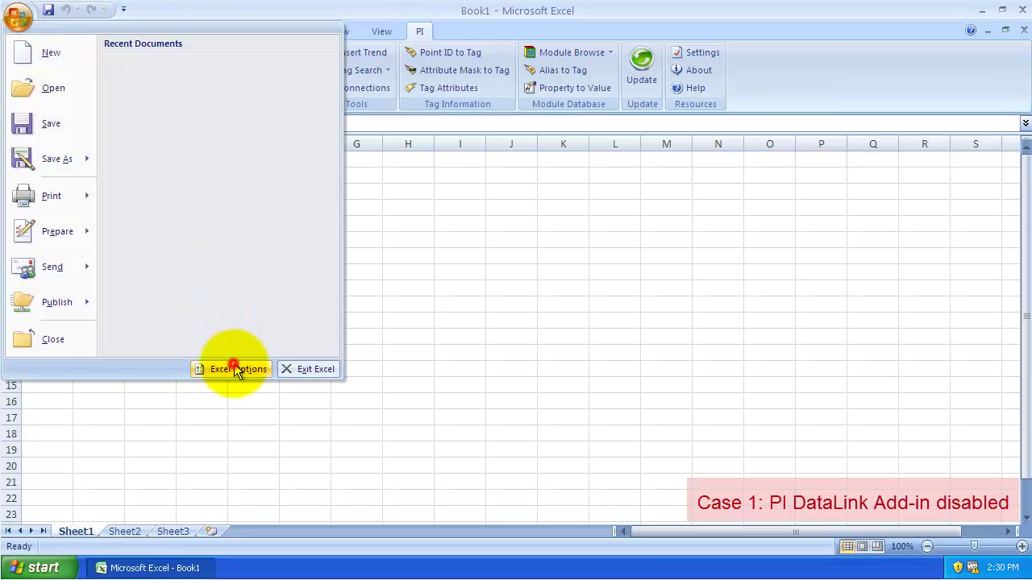
pyautogui.click(197, 176)
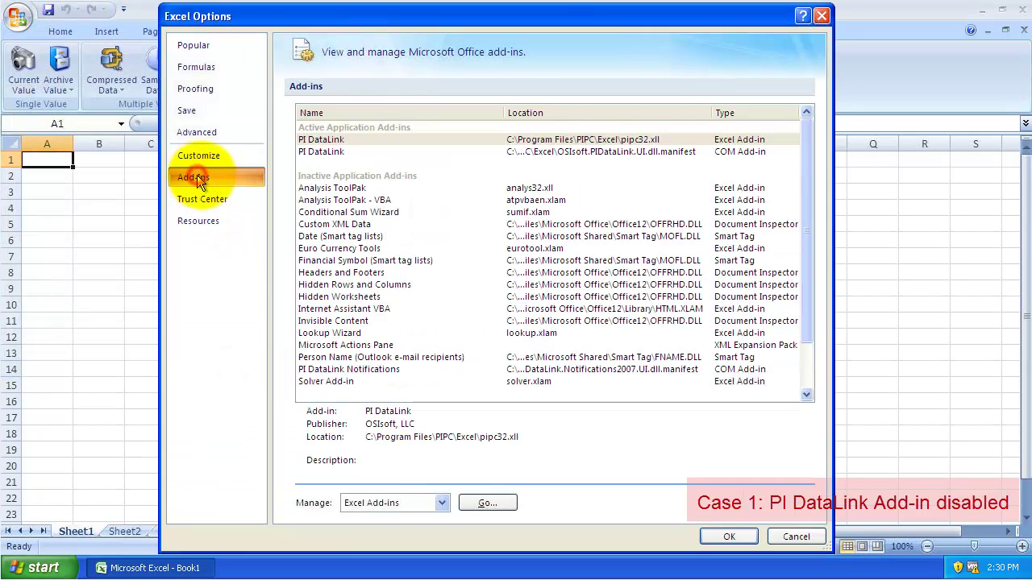
pyautogui.click(417, 501)
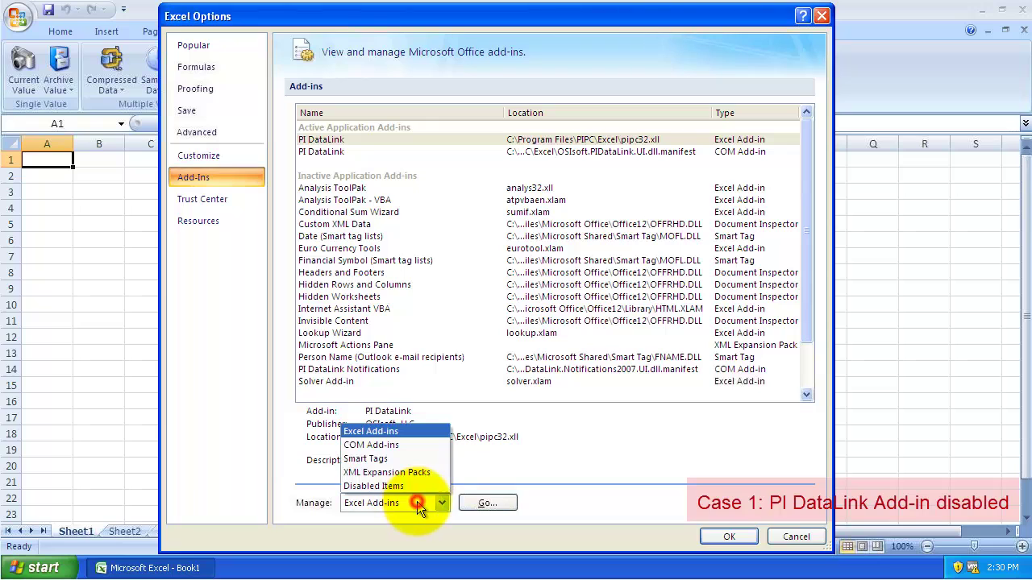
pyautogui.click(384, 486)
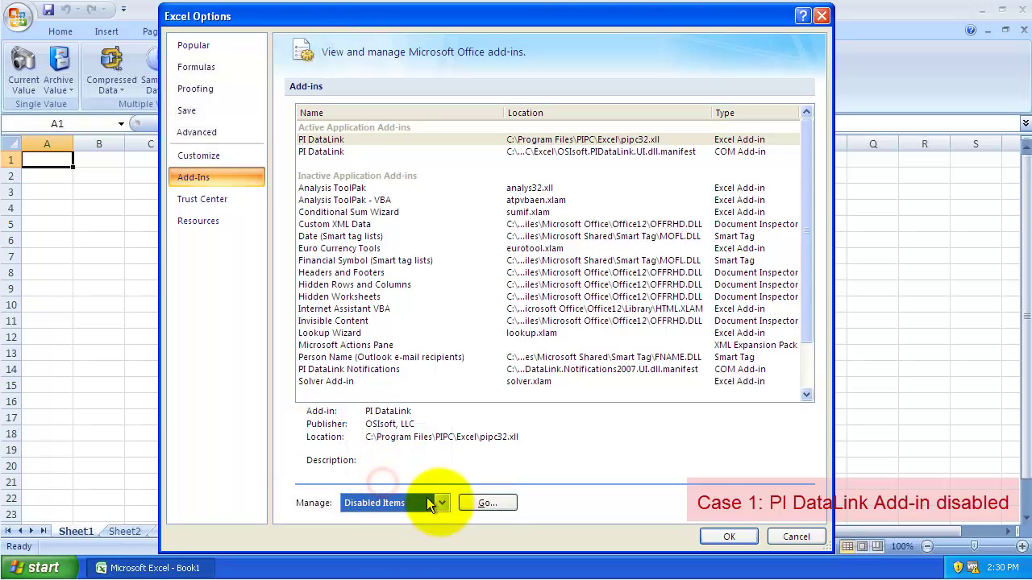
pyautogui.click(488, 505)
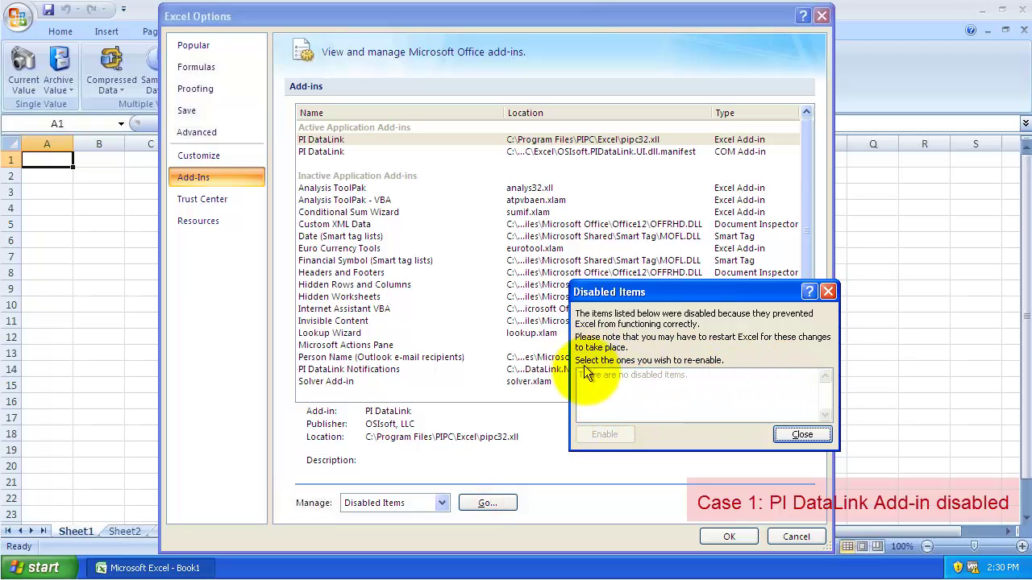
pyautogui.click(607, 378)
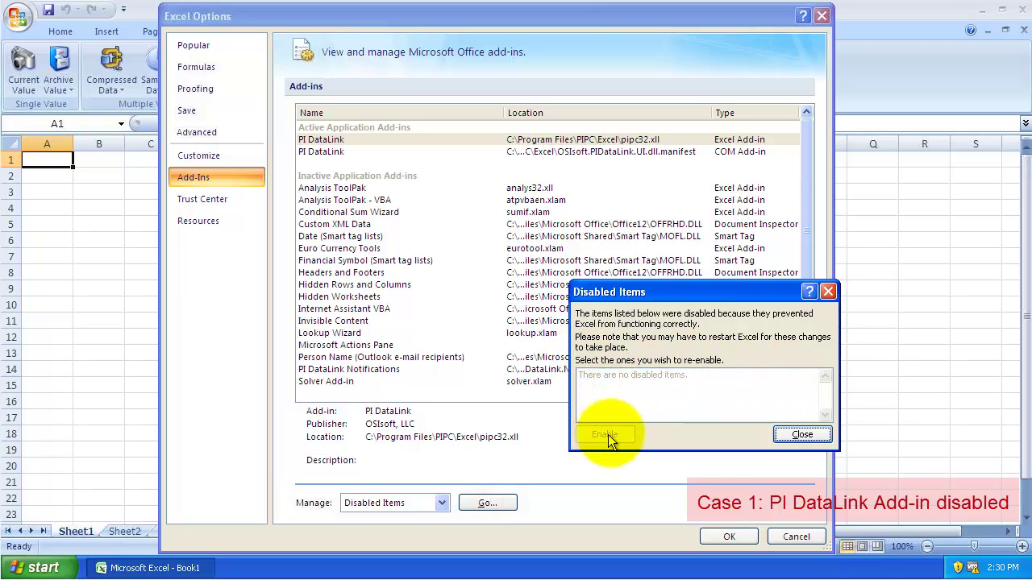
pyautogui.click(802, 435)
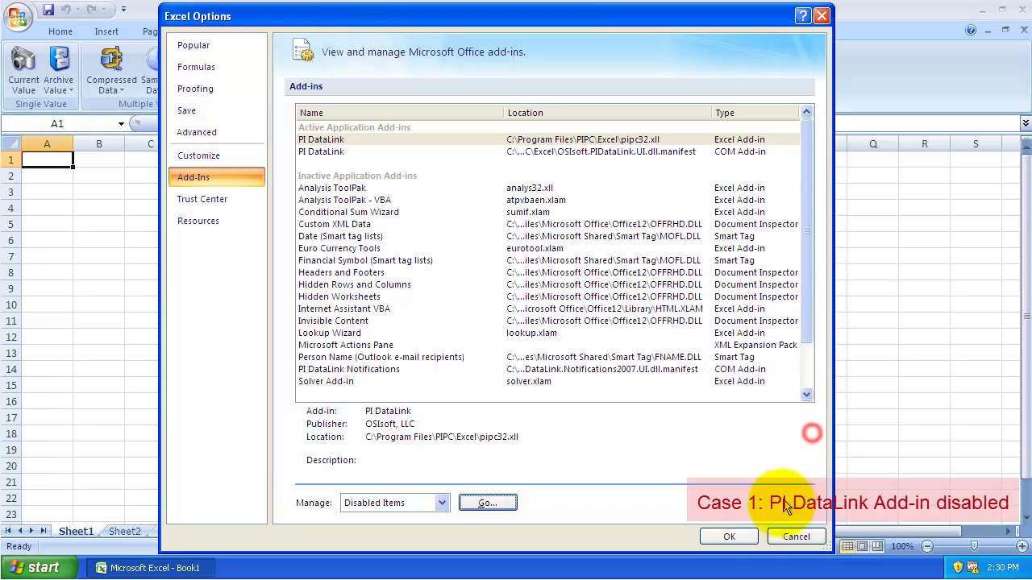
pyautogui.click(734, 540)
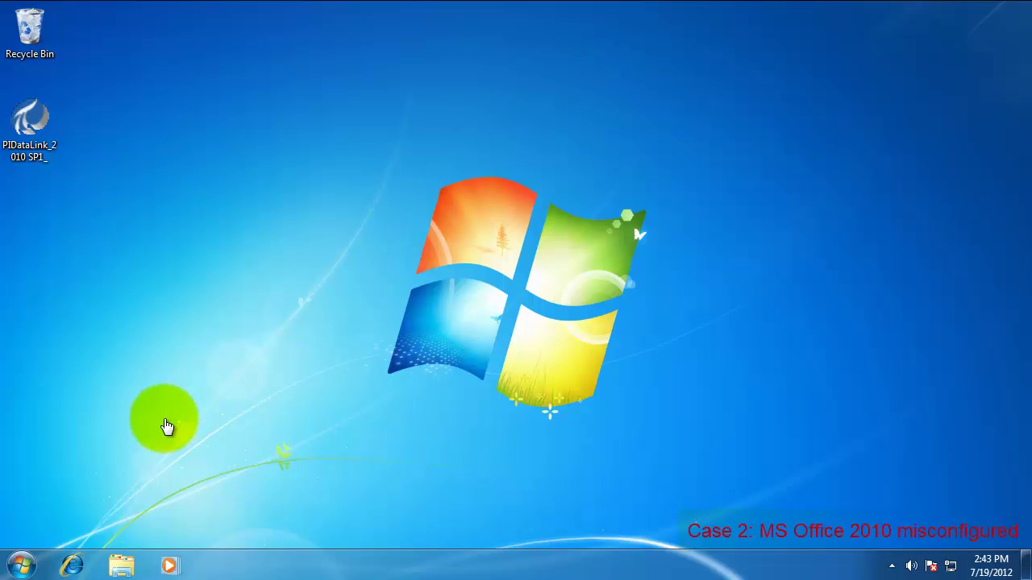
# Restart Excel 2010, review the add-ins list in Excel Options, then close Excel.
pyautogui.click(22, 569)
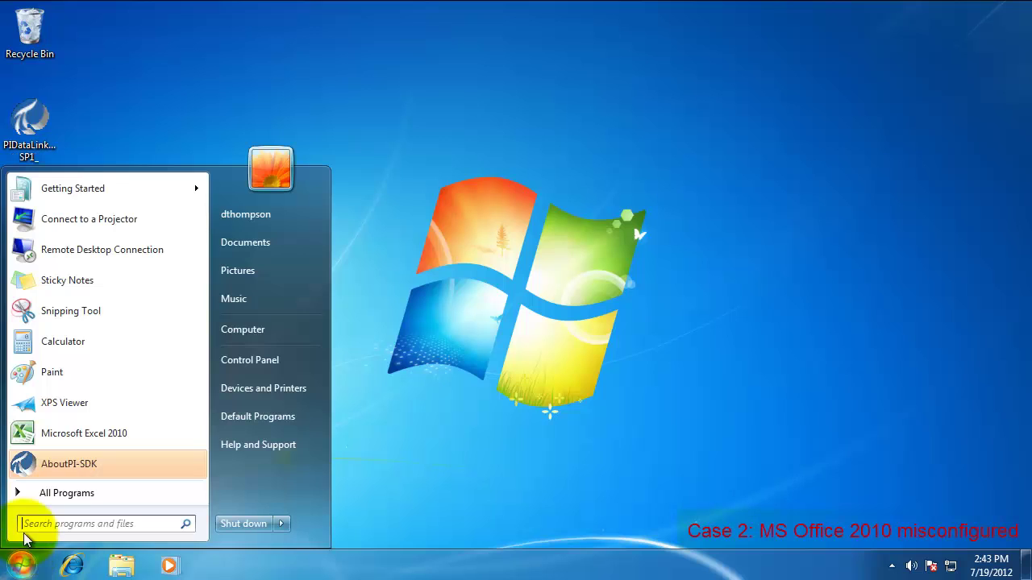
pyautogui.click(81, 430)
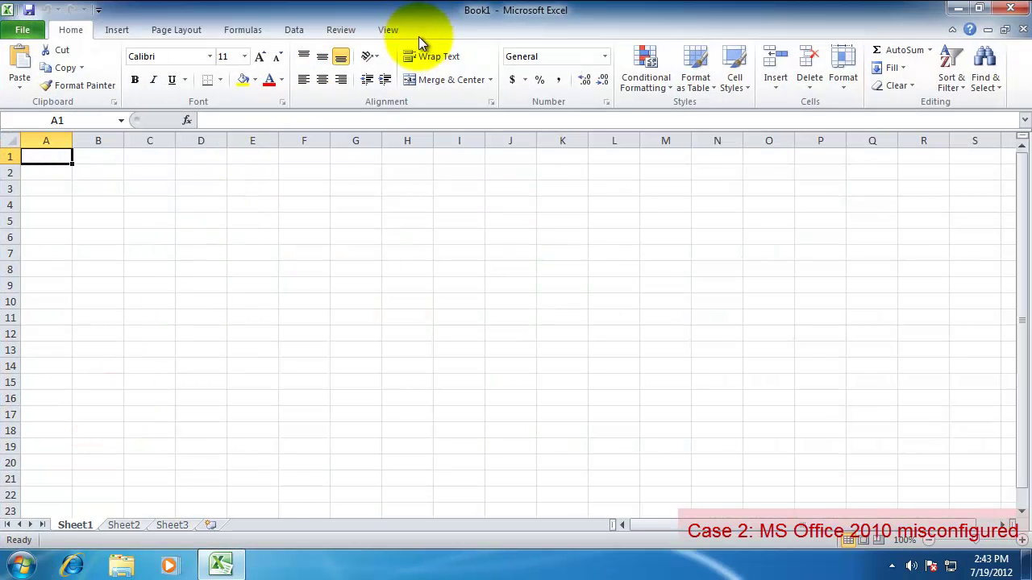
pyautogui.click(23, 30)
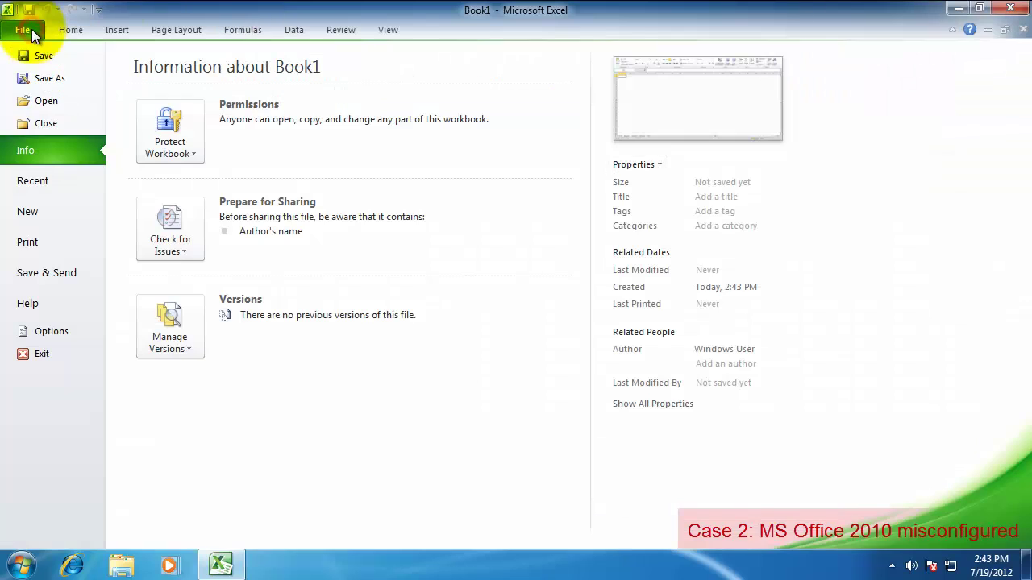
pyautogui.click(63, 326)
pyautogui.click(114, 222)
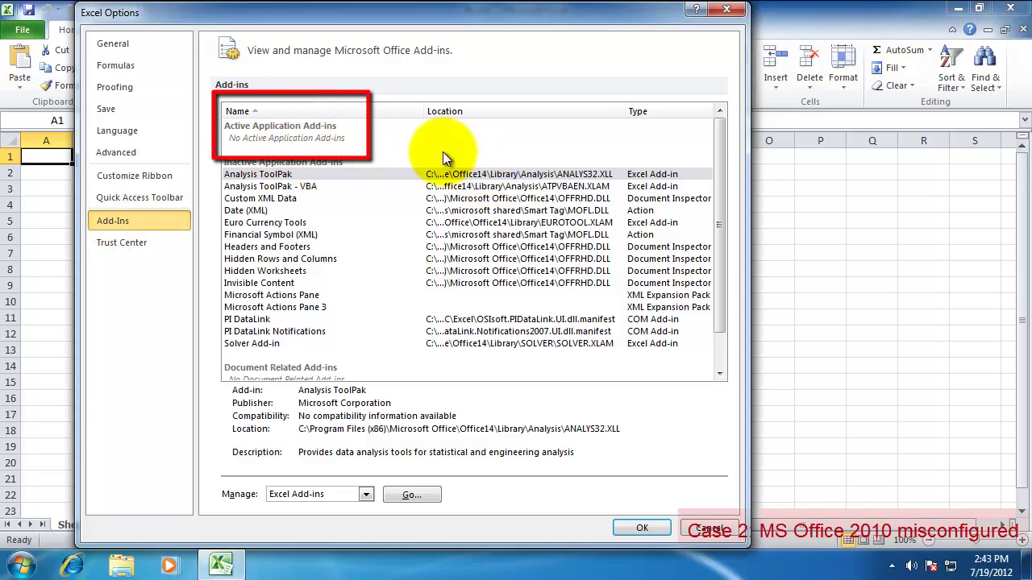
pyautogui.click(653, 527)
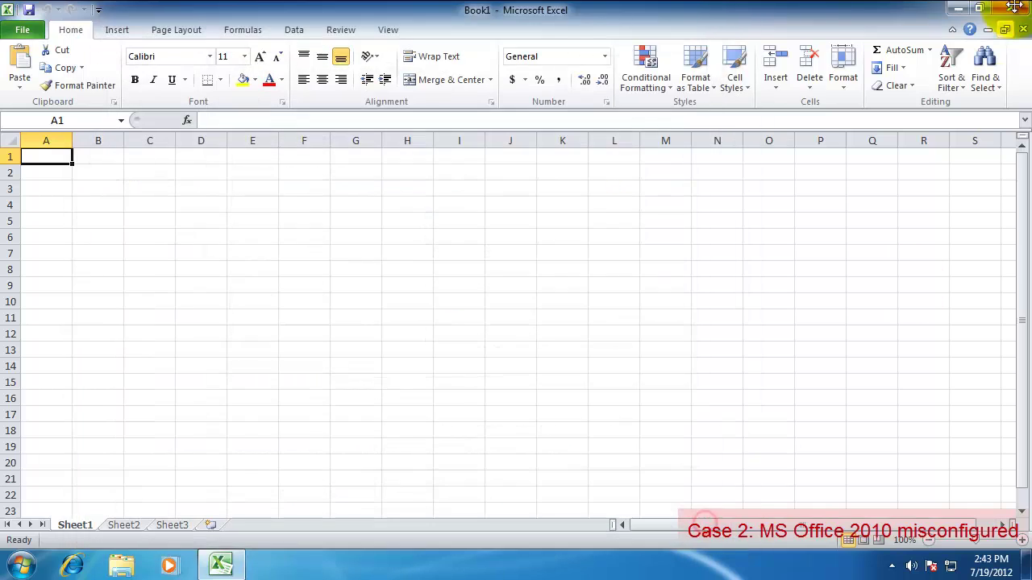
pyautogui.click(1010, 8)
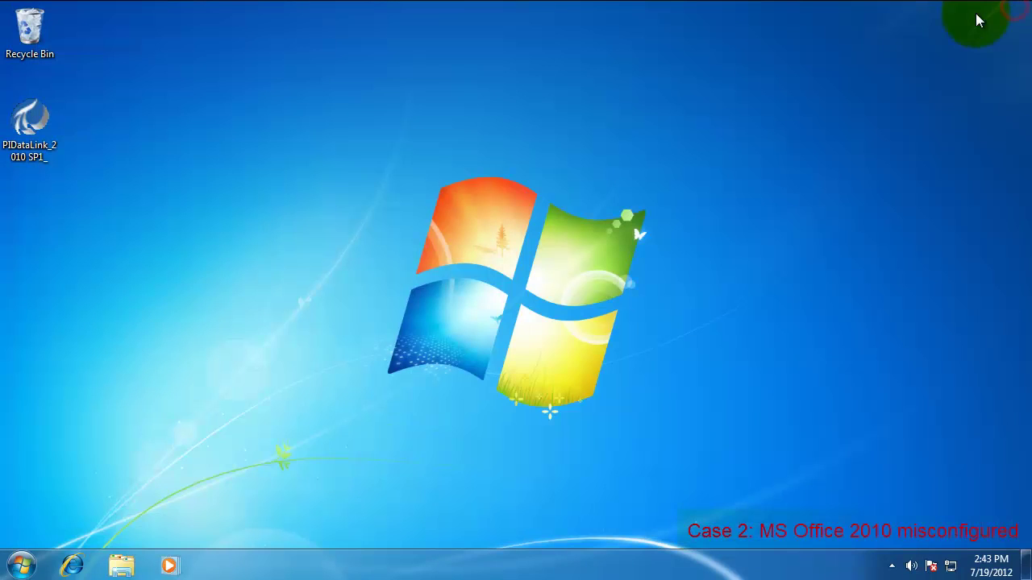
# In Control Panel's Programs and Features, select Microsoft Office Professional Plus 2010 and choose Change.
pyautogui.click(22, 567)
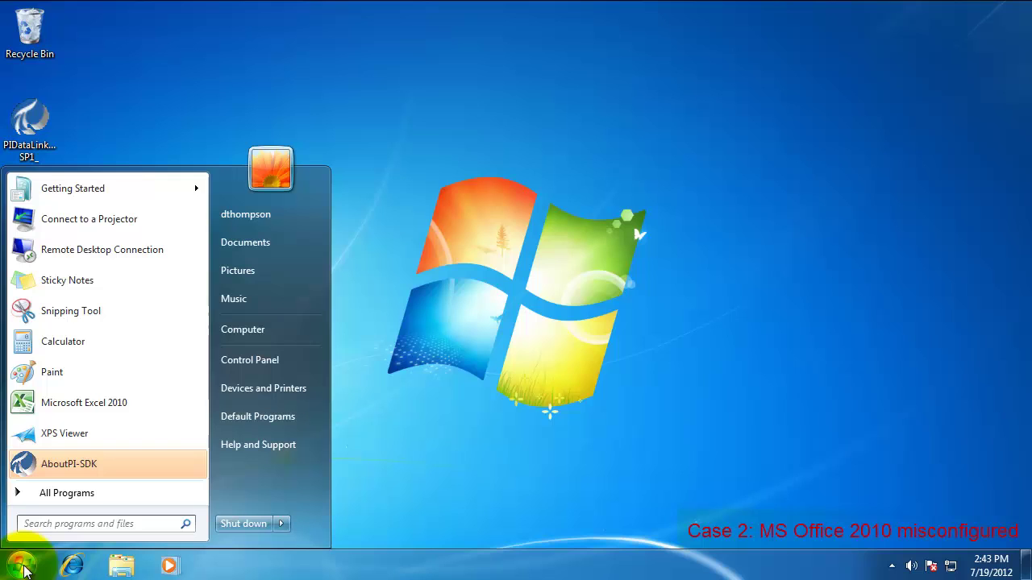
pyautogui.click(249, 358)
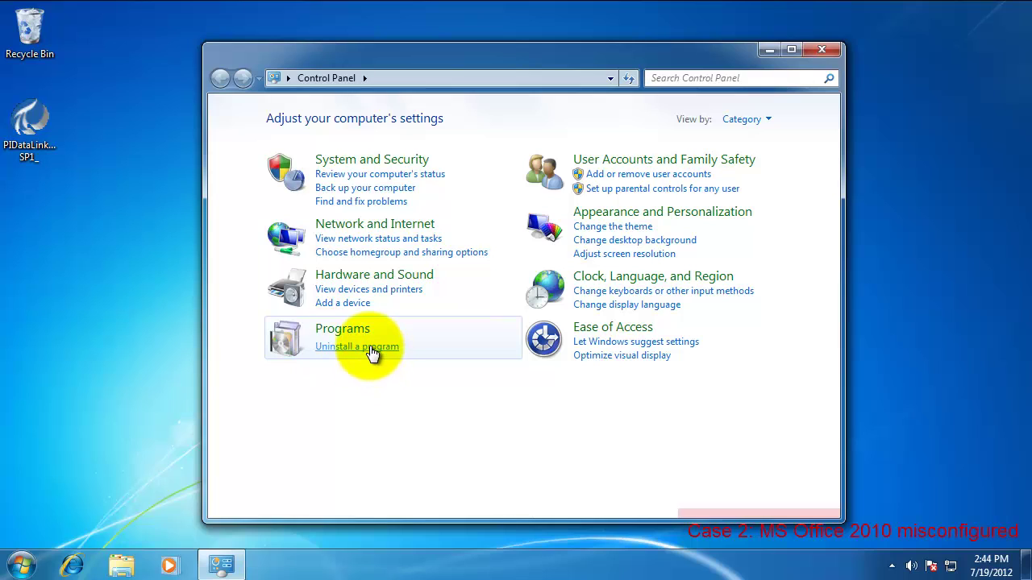
pyautogui.click(371, 348)
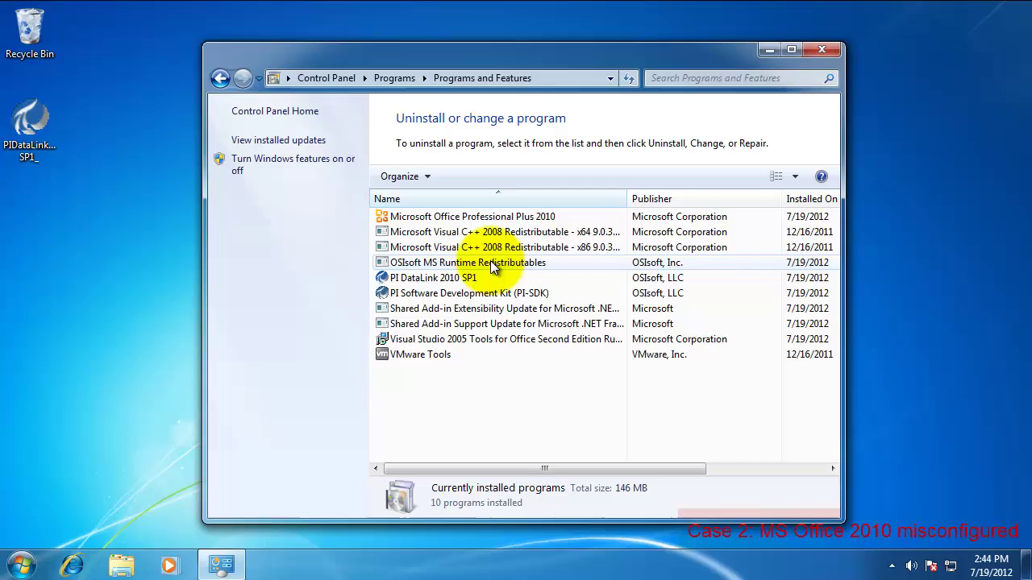
pyautogui.click(500, 216)
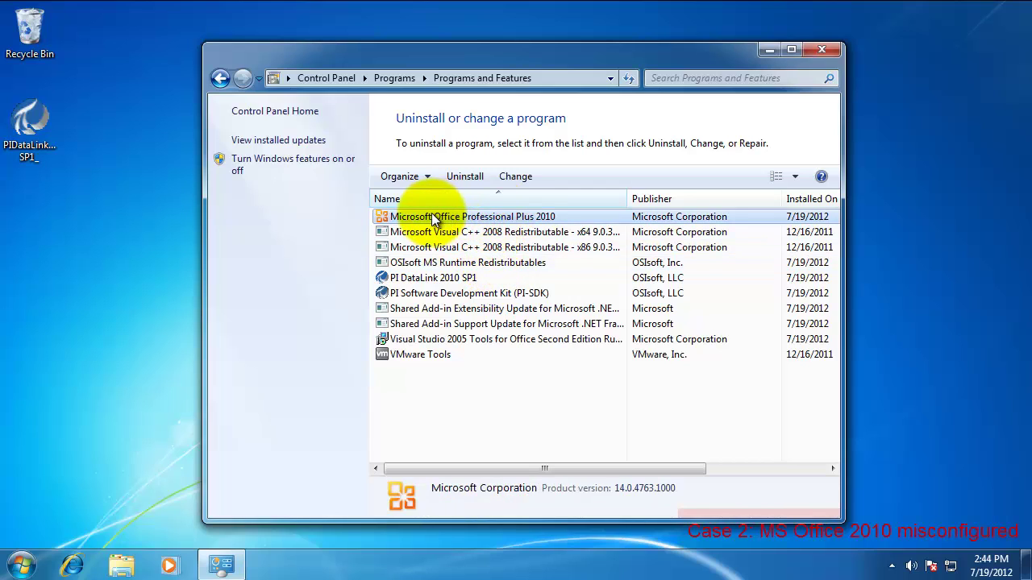
pyautogui.click(509, 175)
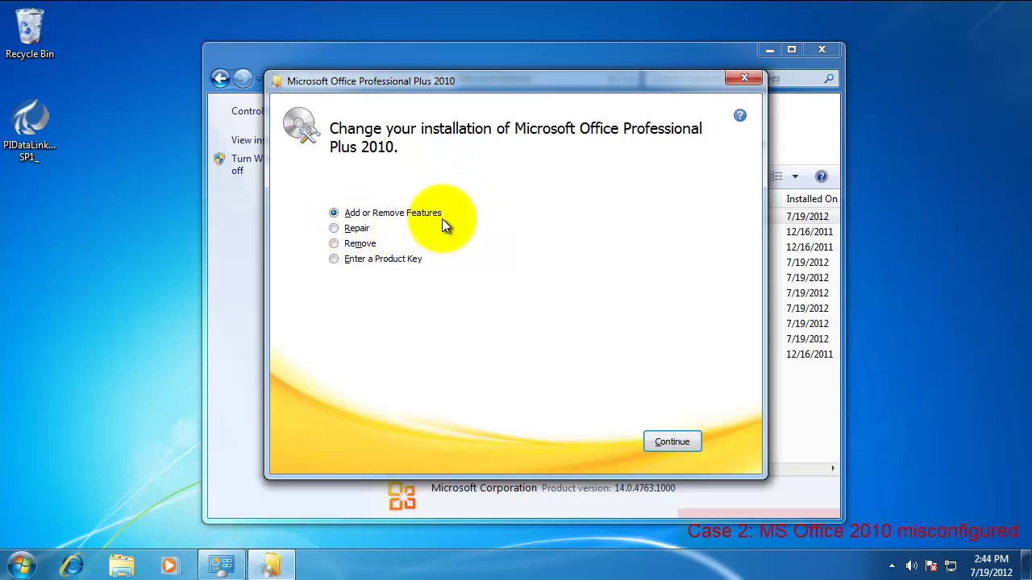
# Choose Add or Remove Features, set Excel's .NET Programmability Support to Run from My Computer, and finish setup.
pyautogui.click(687, 446)
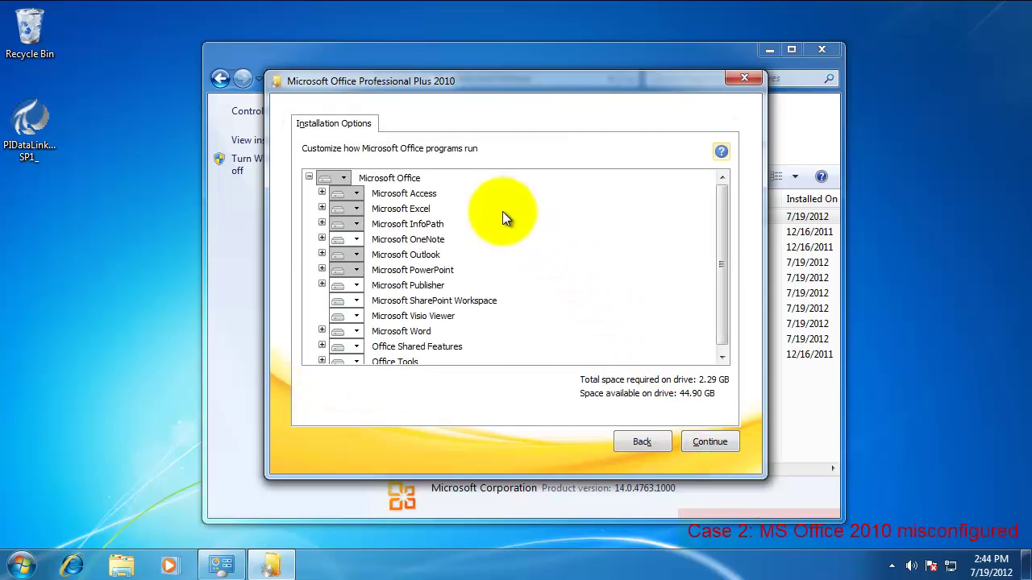
pyautogui.click(321, 207)
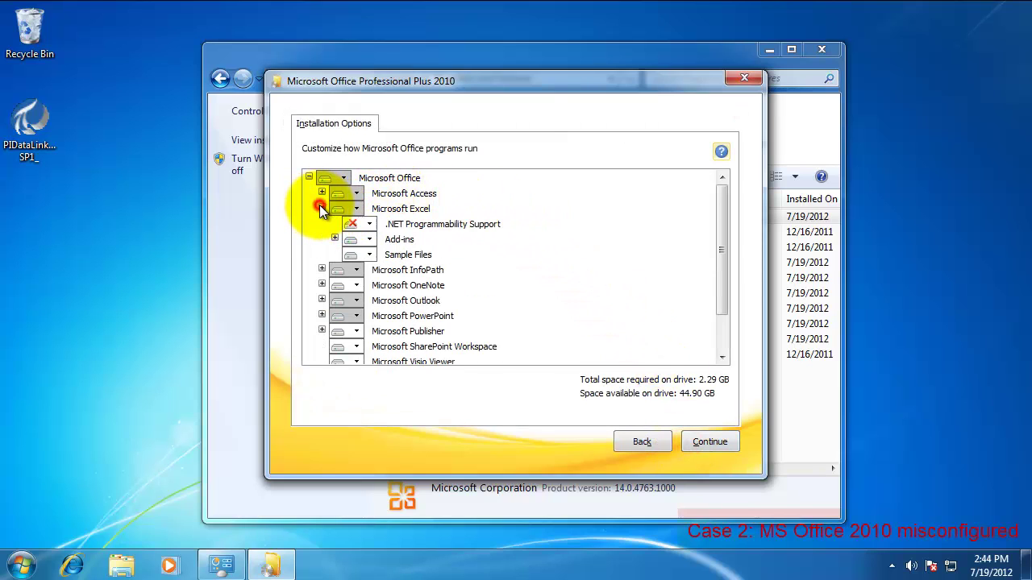
pyautogui.click(371, 224)
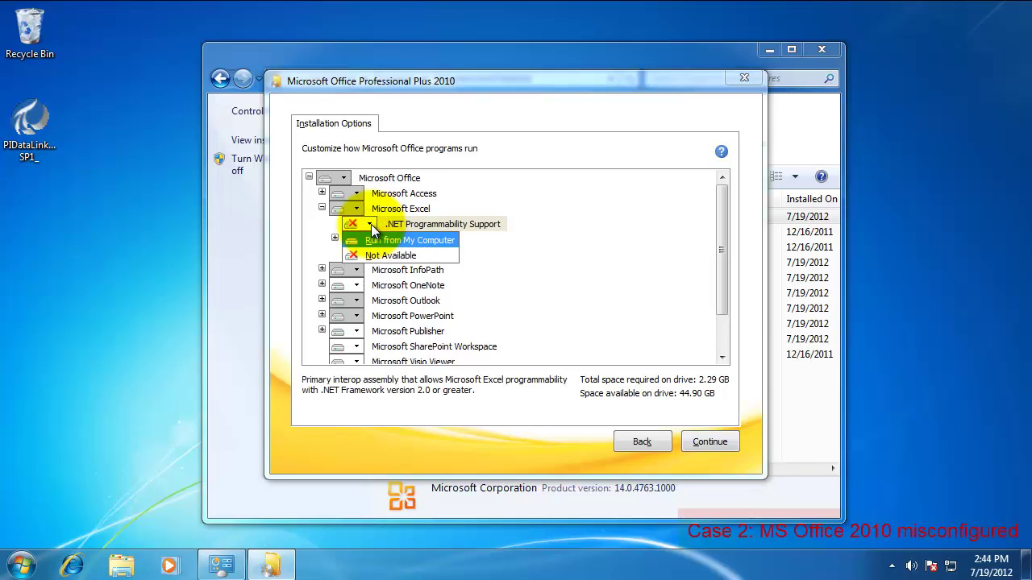
pyautogui.click(415, 241)
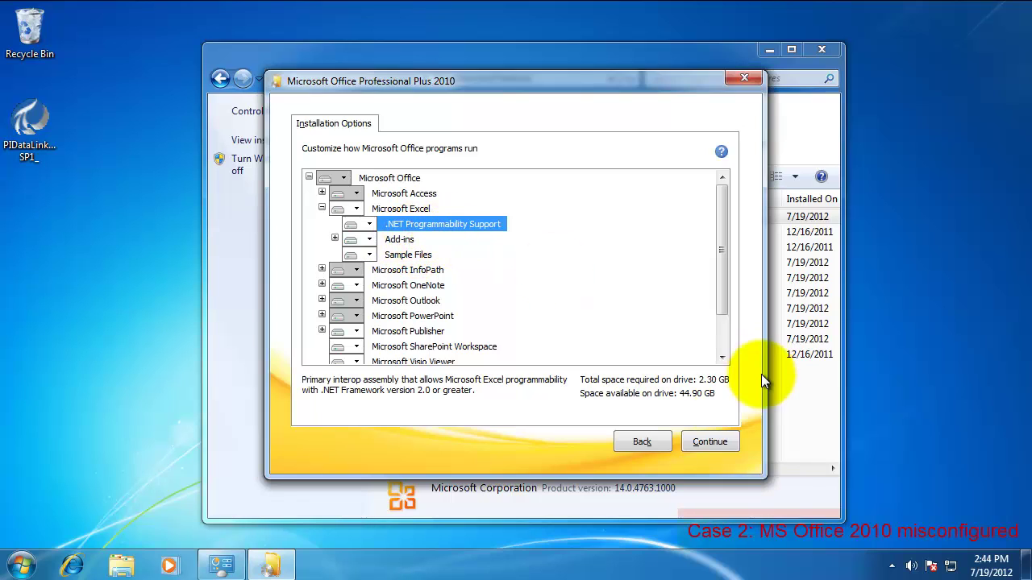
pyautogui.click(710, 443)
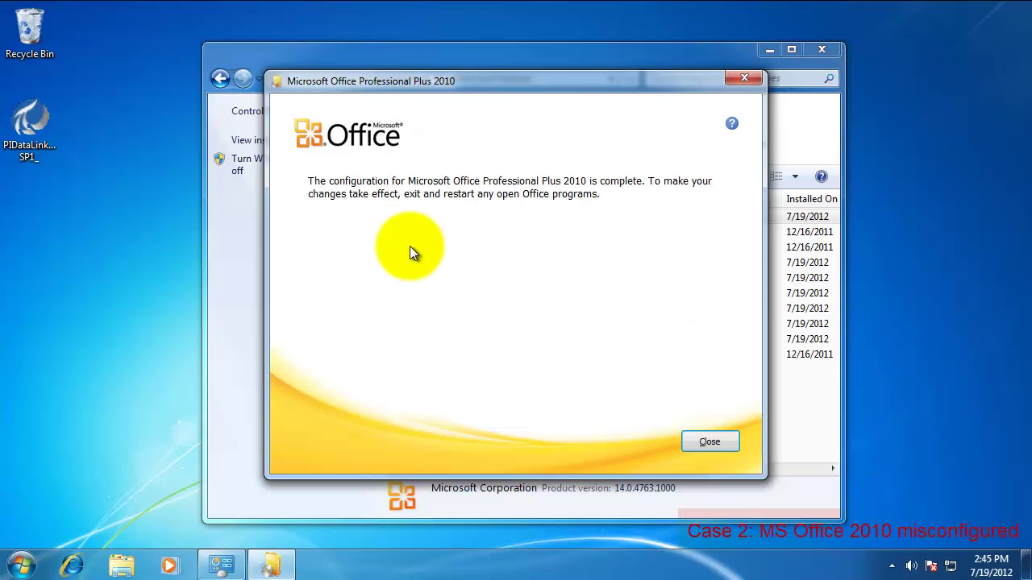
pyautogui.click(724, 447)
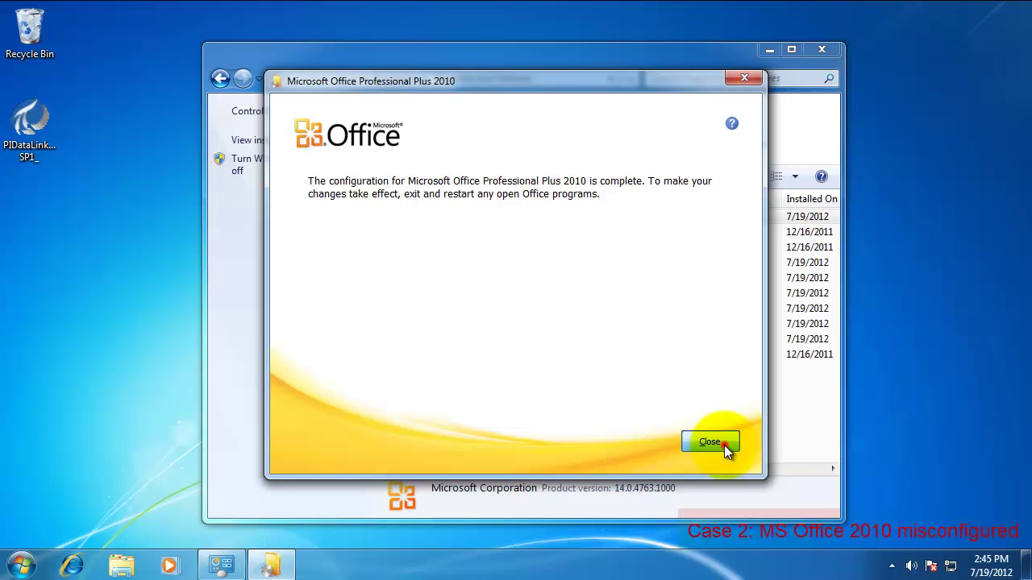
# Launch Excel 2010, check PI DataLink in the COM Add-ins dialog, and open the PI tab.
pyautogui.click(21, 565)
pyautogui.click(89, 405)
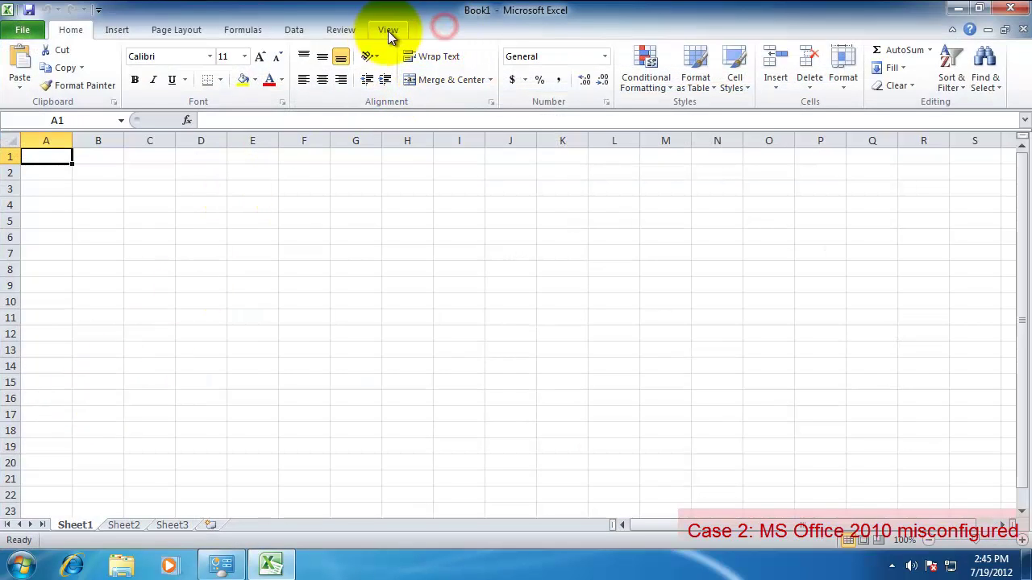
pyautogui.click(26, 32)
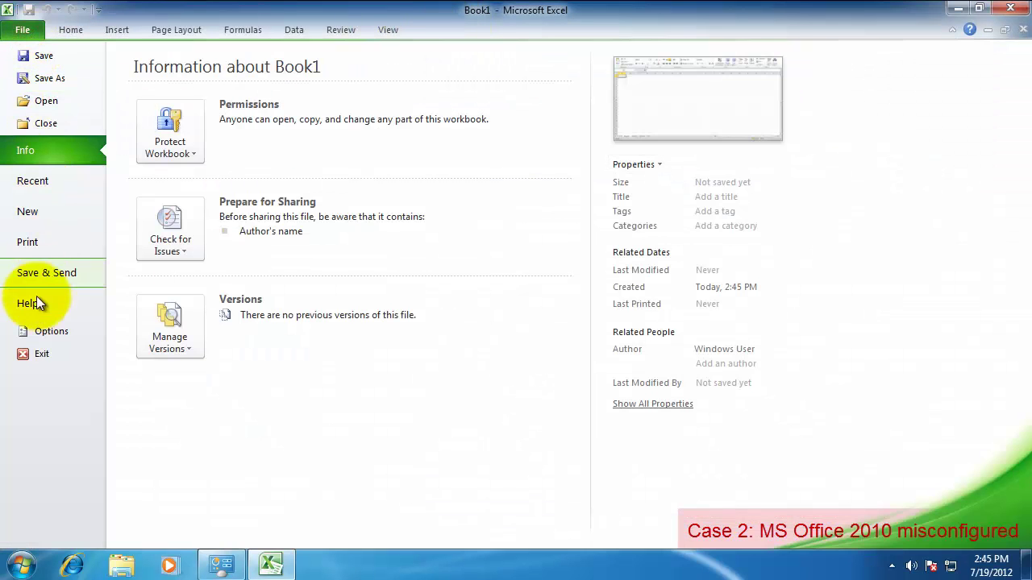
pyautogui.click(31, 337)
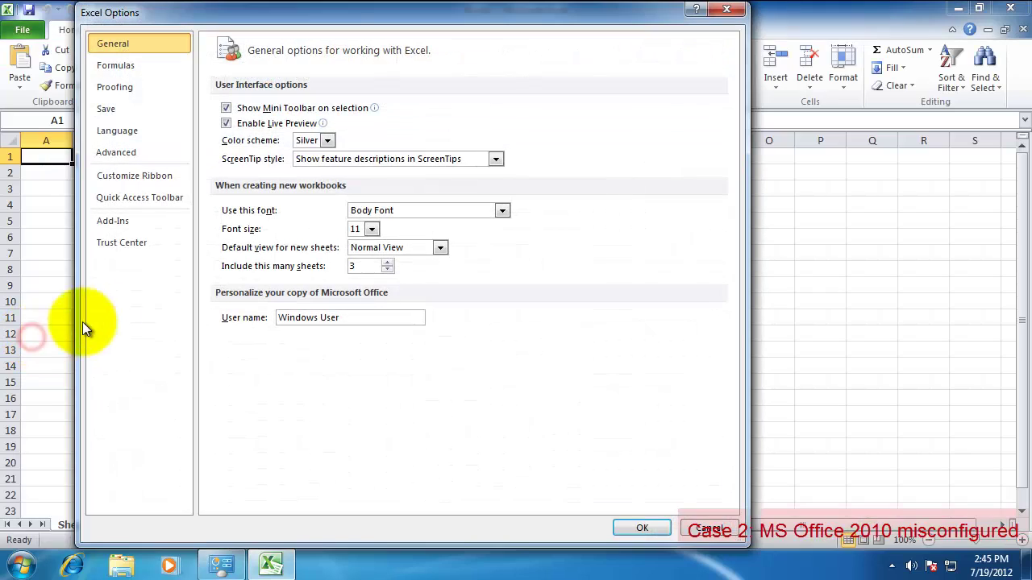
pyautogui.click(127, 219)
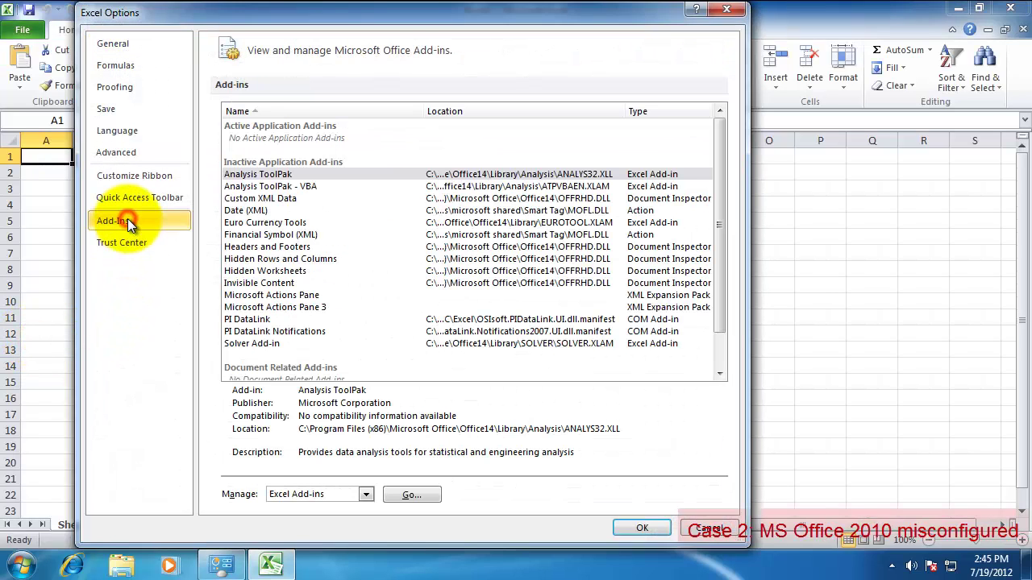
pyautogui.click(319, 494)
pyautogui.click(303, 437)
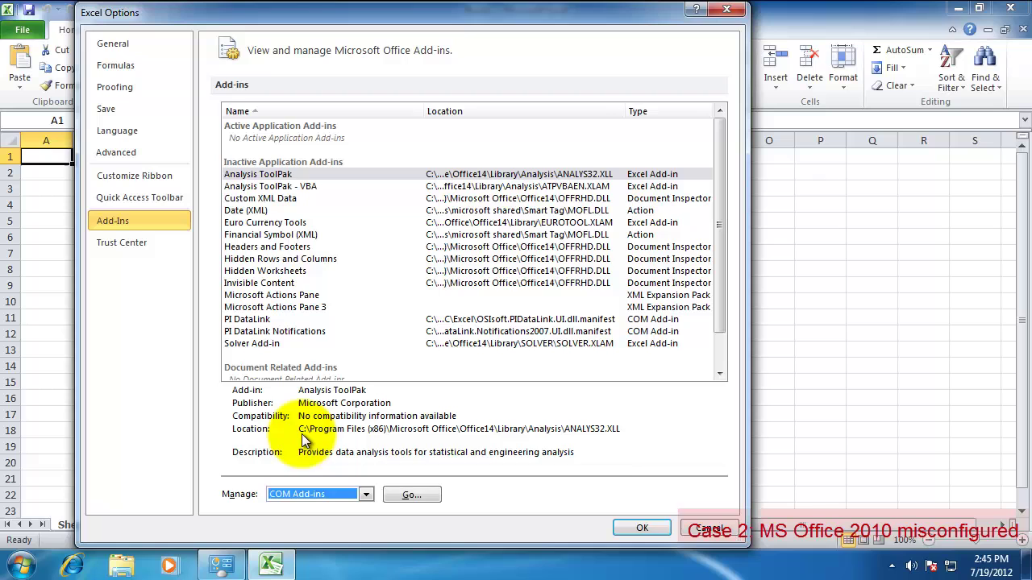
pyautogui.click(413, 495)
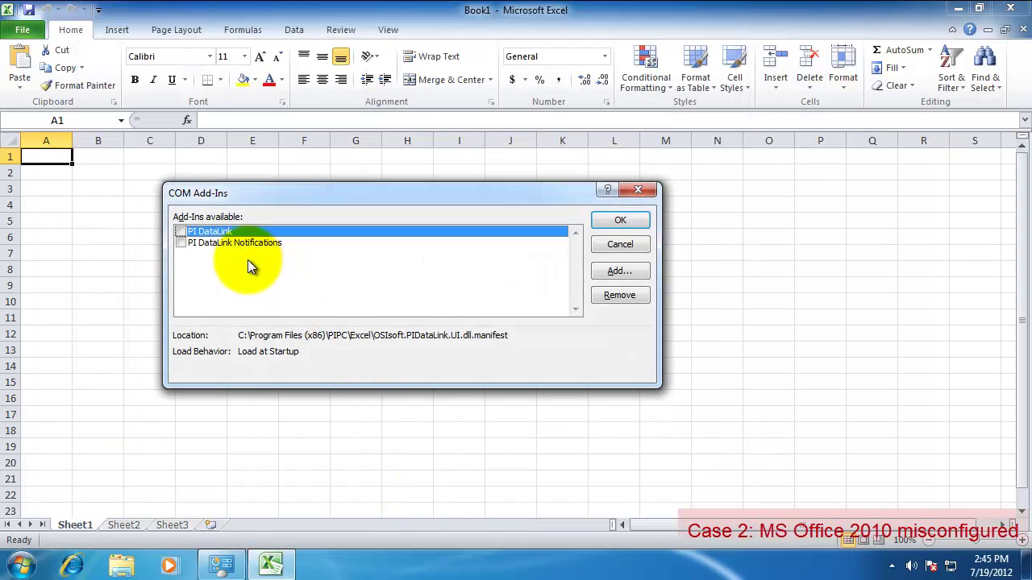
pyautogui.click(181, 232)
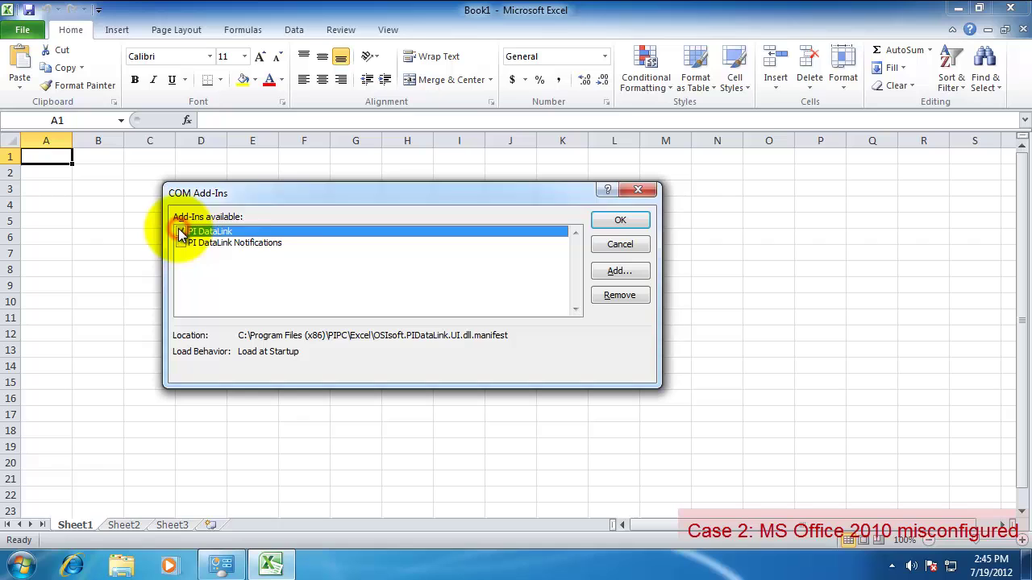
pyautogui.click(622, 220)
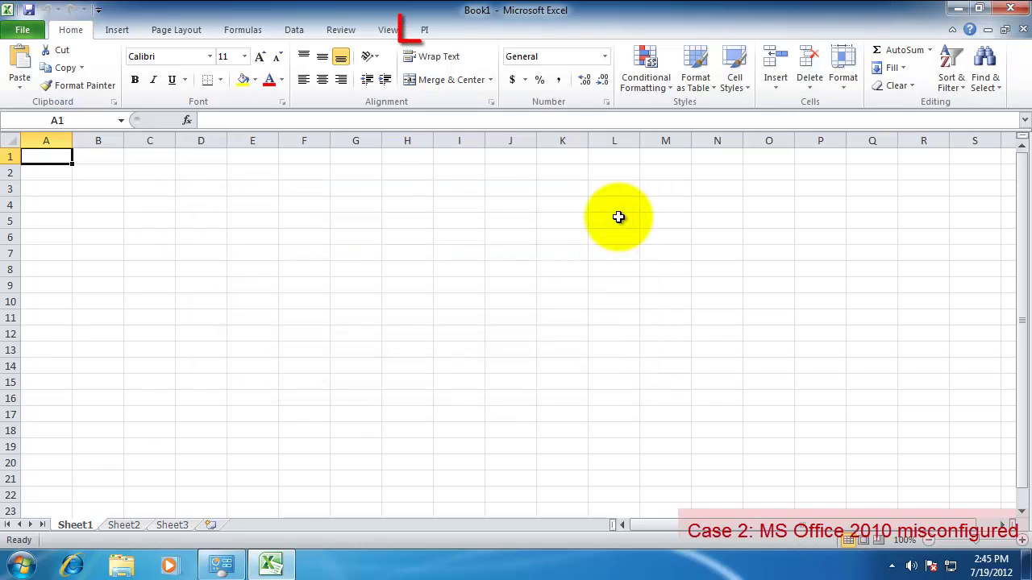
pyautogui.click(425, 31)
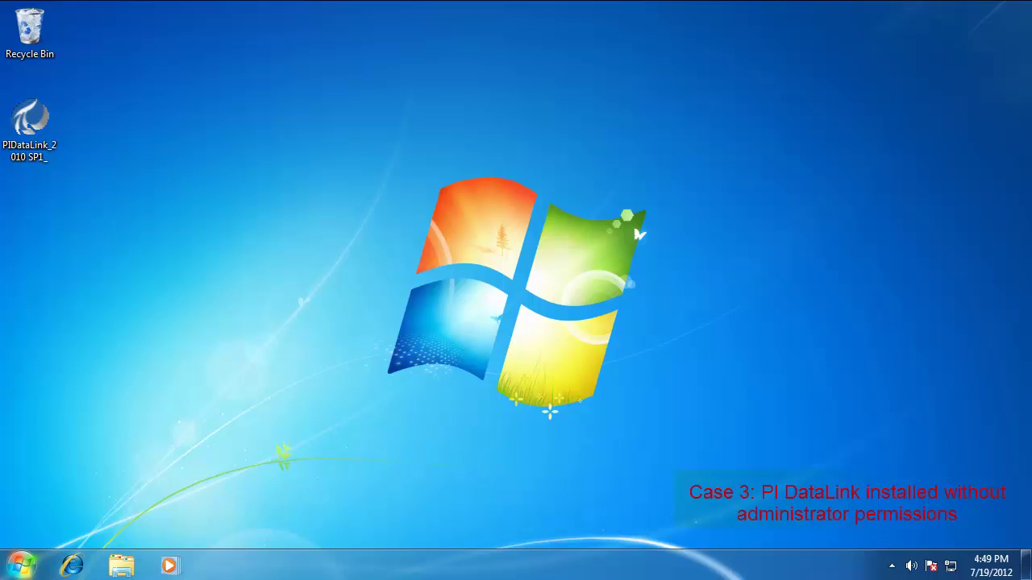
# Start and close Excel 2010, then search the Start menu for 'regedit'.
pyautogui.click(21, 571)
pyautogui.click(81, 221)
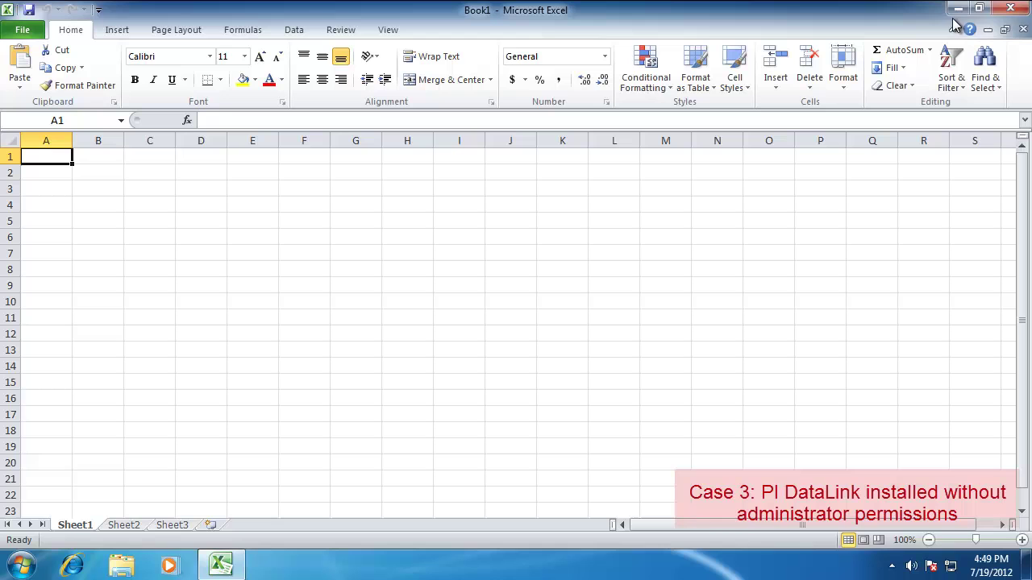
pyautogui.click(1021, 9)
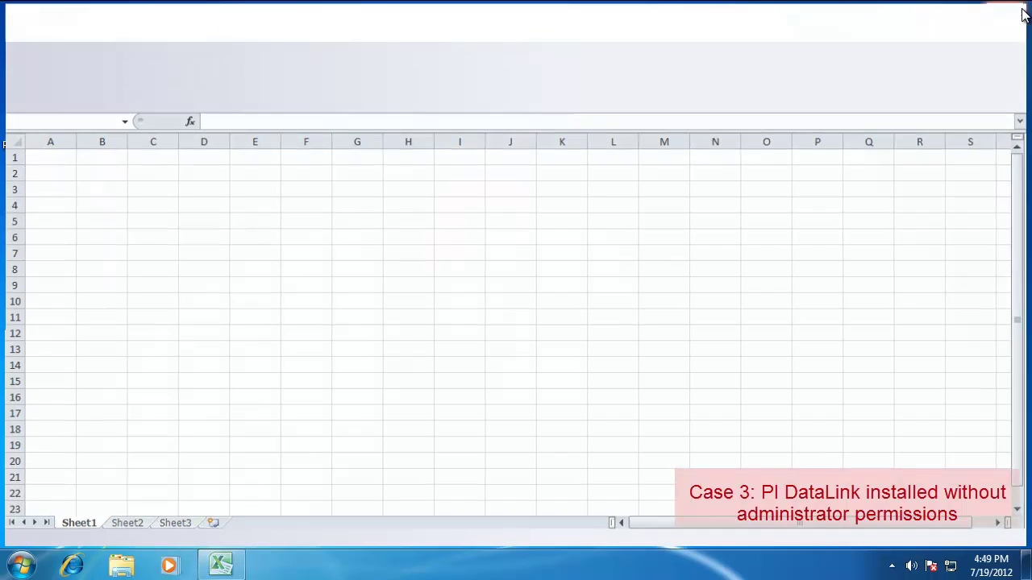
pyautogui.click(24, 568)
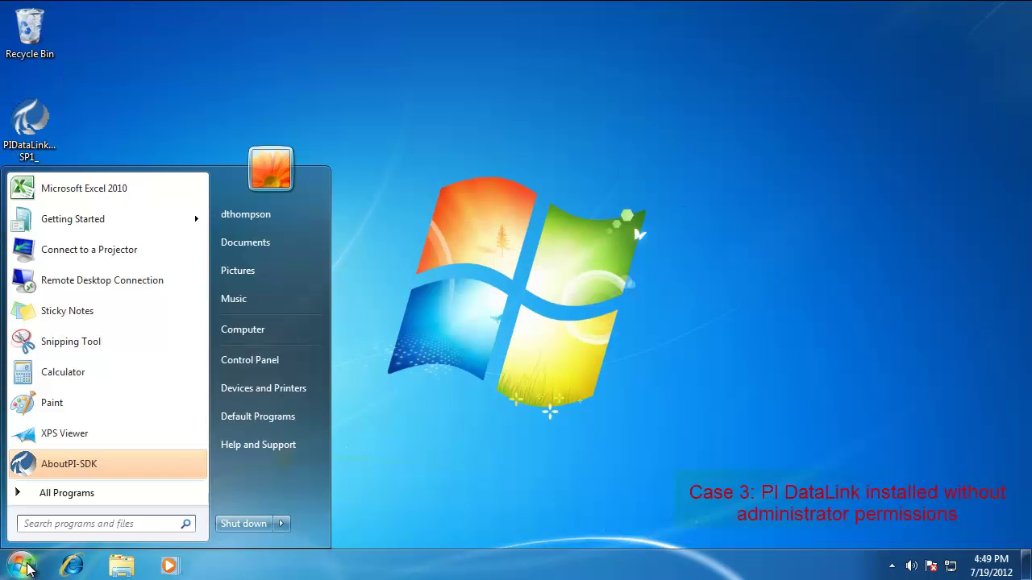
pyautogui.write('regedit')
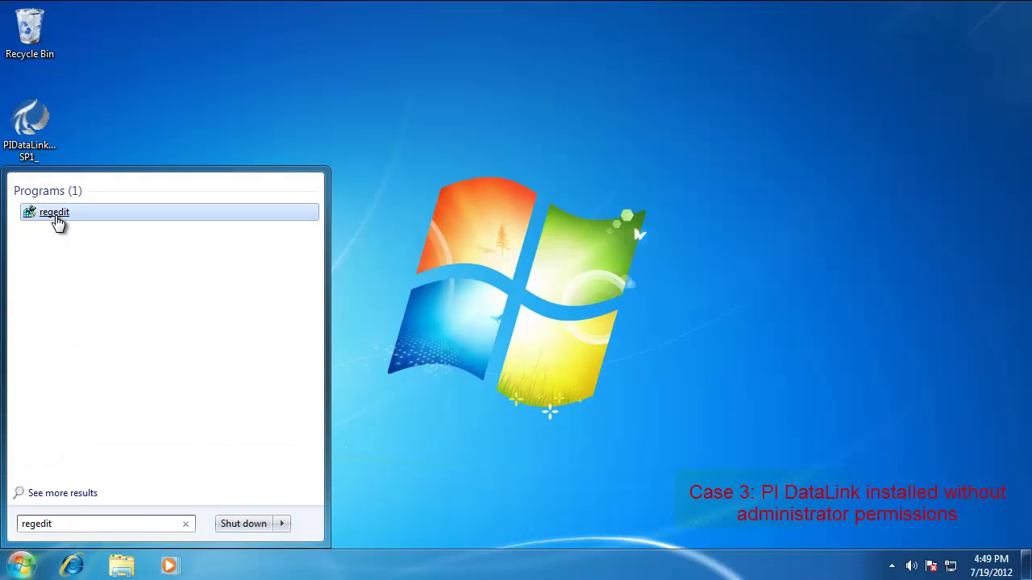
# Run Registry Editor and expand HKLM\SOFTWARE\Wow6432Node\Microsoft\Office\14.0\User Settings.
pyautogui.click(55, 214)
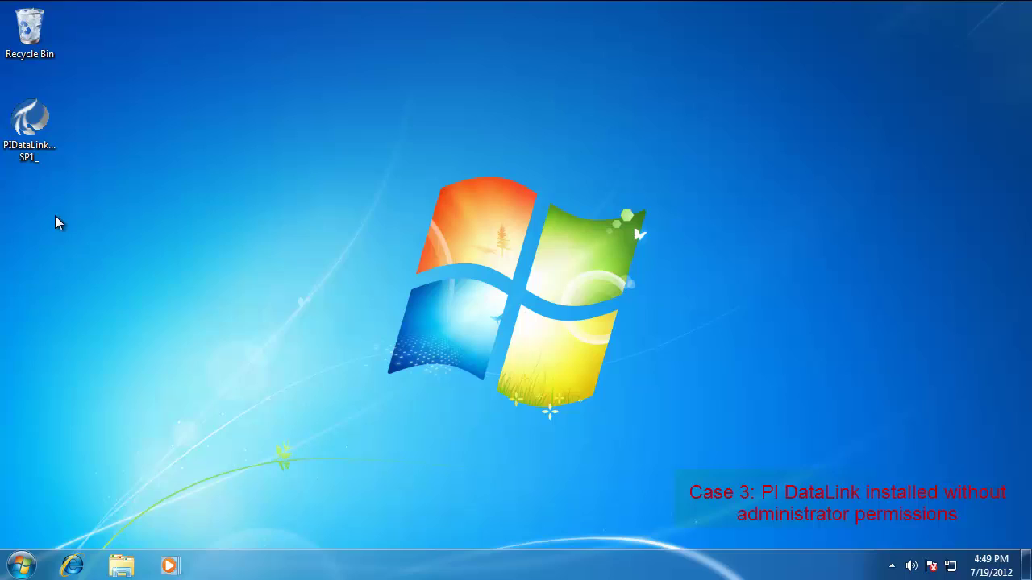
pyautogui.click(269, 374)
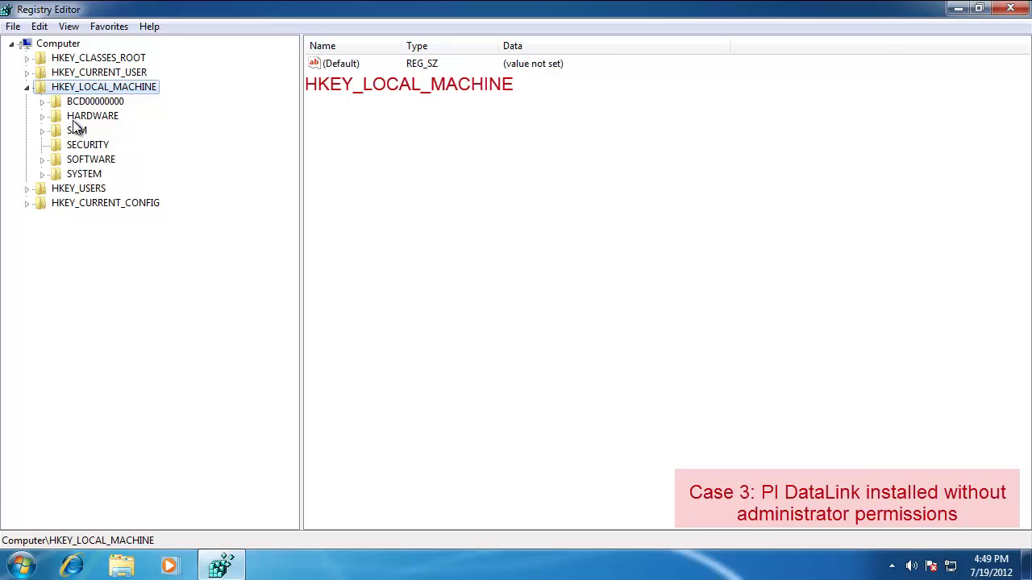
pyautogui.click(42, 159)
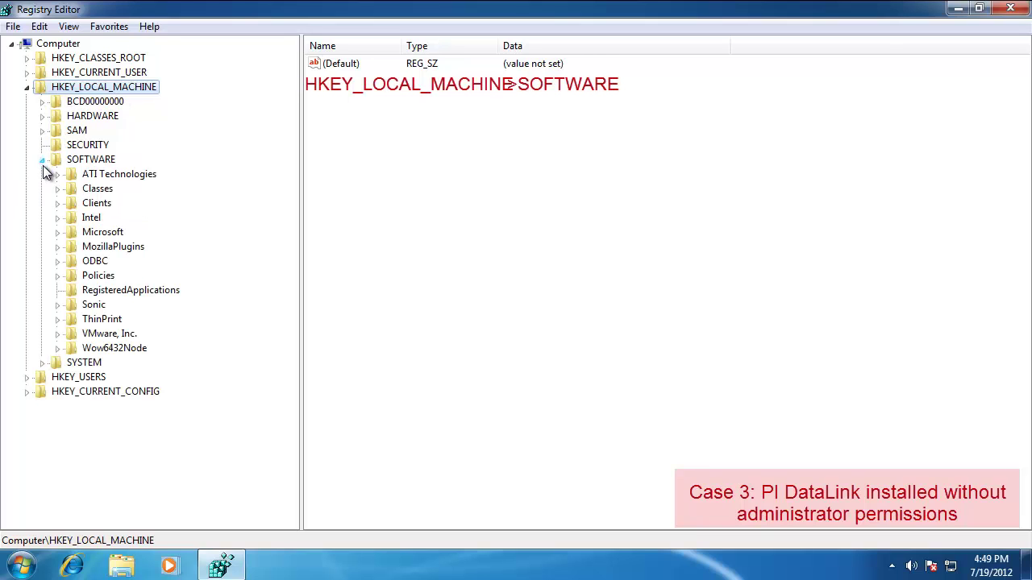
pyautogui.click(103, 234)
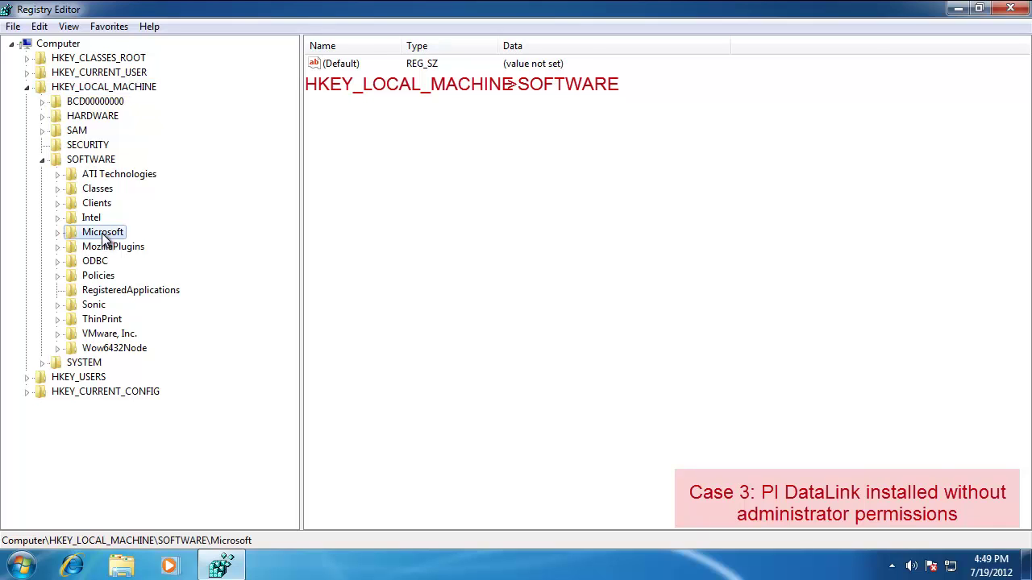
pyautogui.click(82, 351)
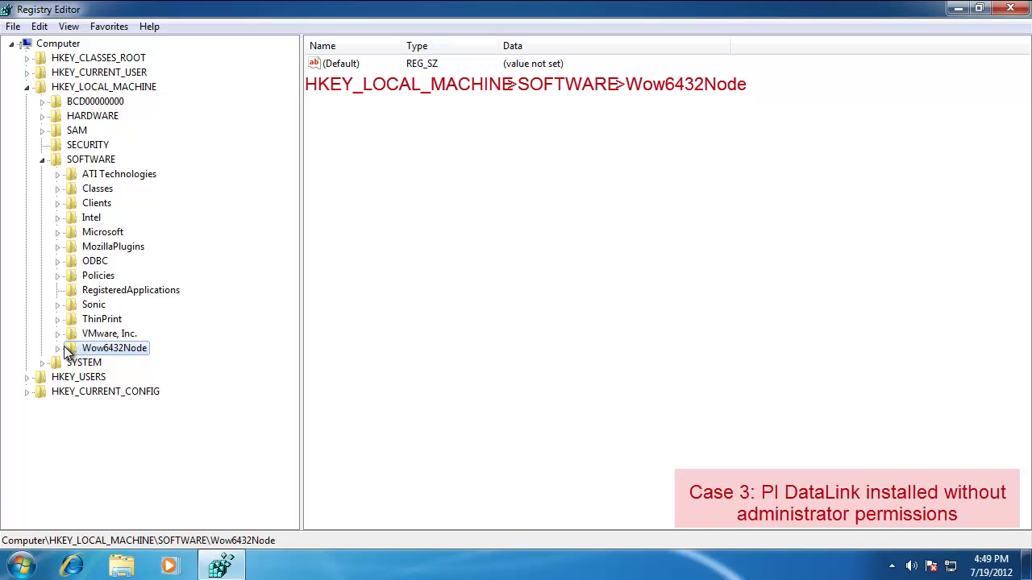
pyautogui.click(57, 349)
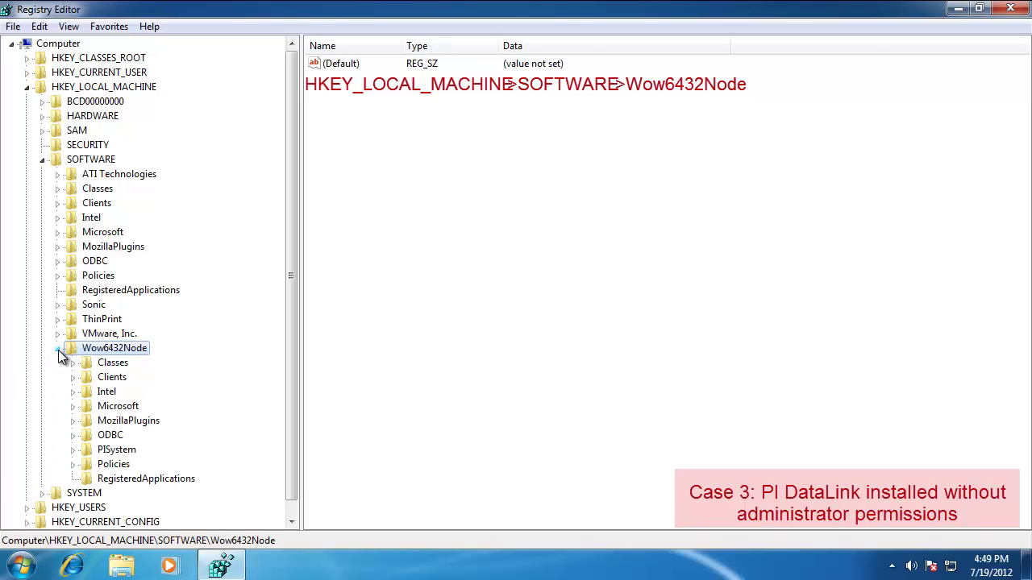
pyautogui.click(73, 406)
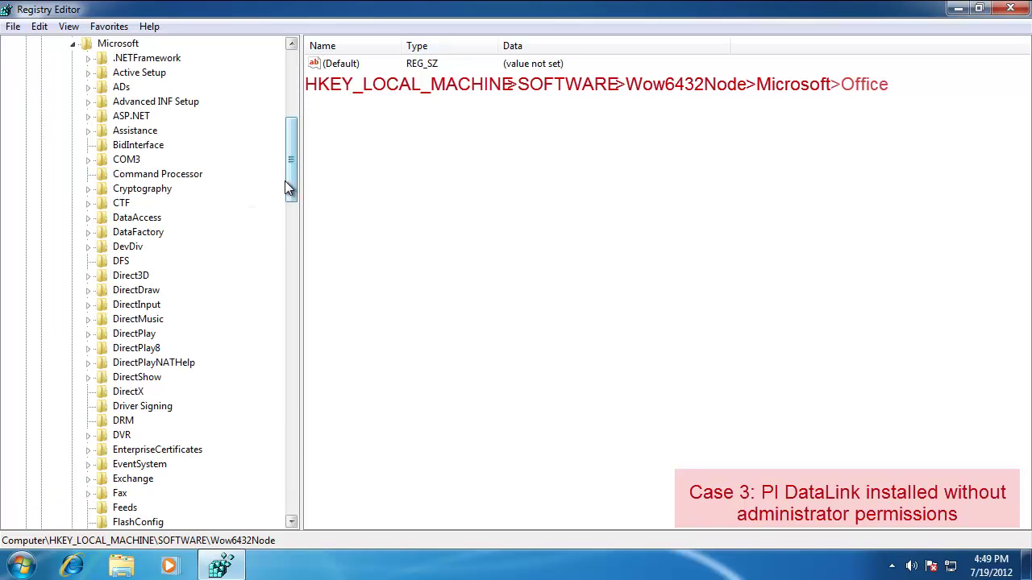
pyautogui.moveTo(293, 179); pyautogui.dragTo(288, 323)
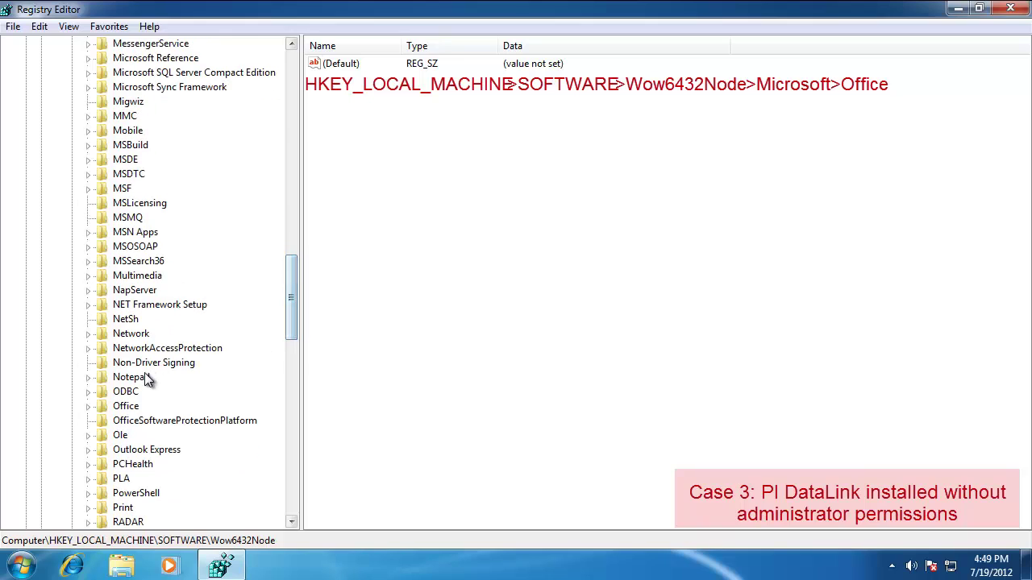
pyautogui.click(90, 406)
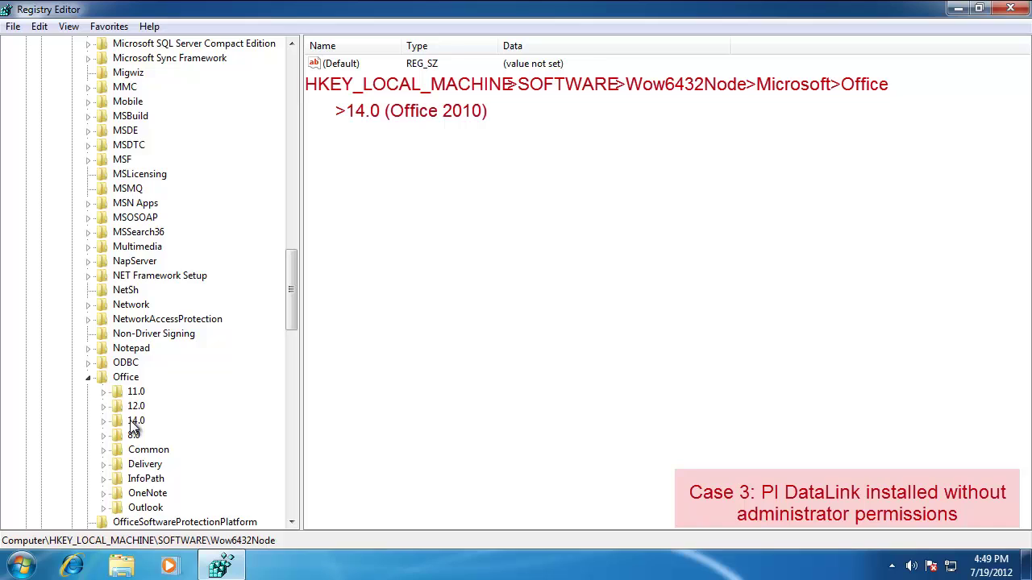
pyautogui.click(138, 420)
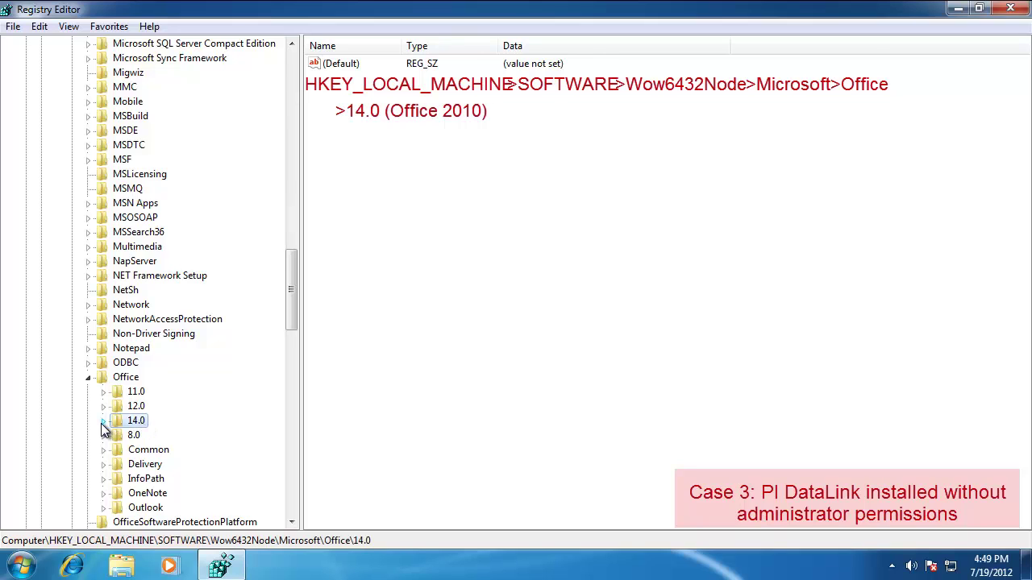
pyautogui.click(103, 421)
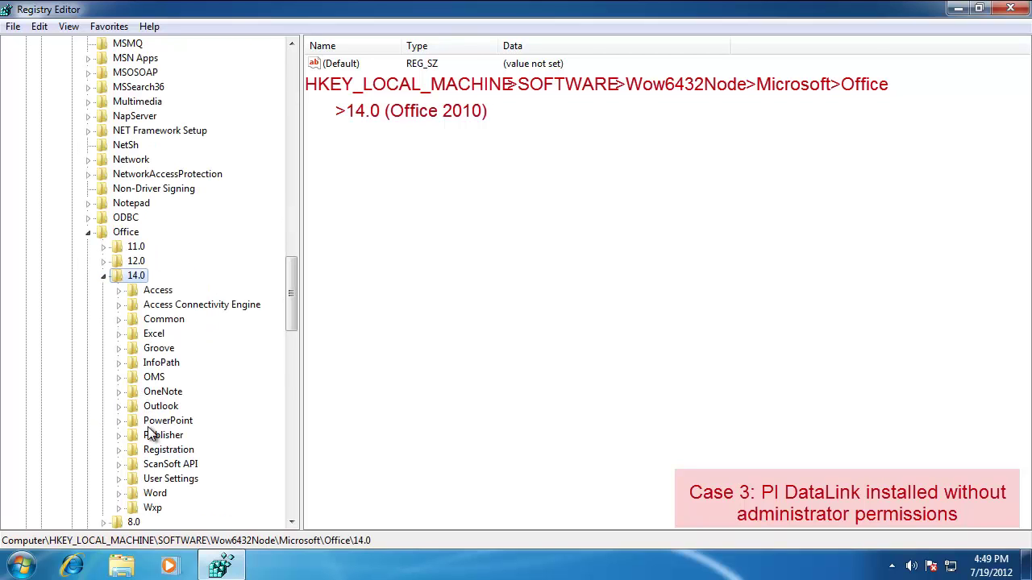
pyautogui.click(151, 480)
pyautogui.click(119, 479)
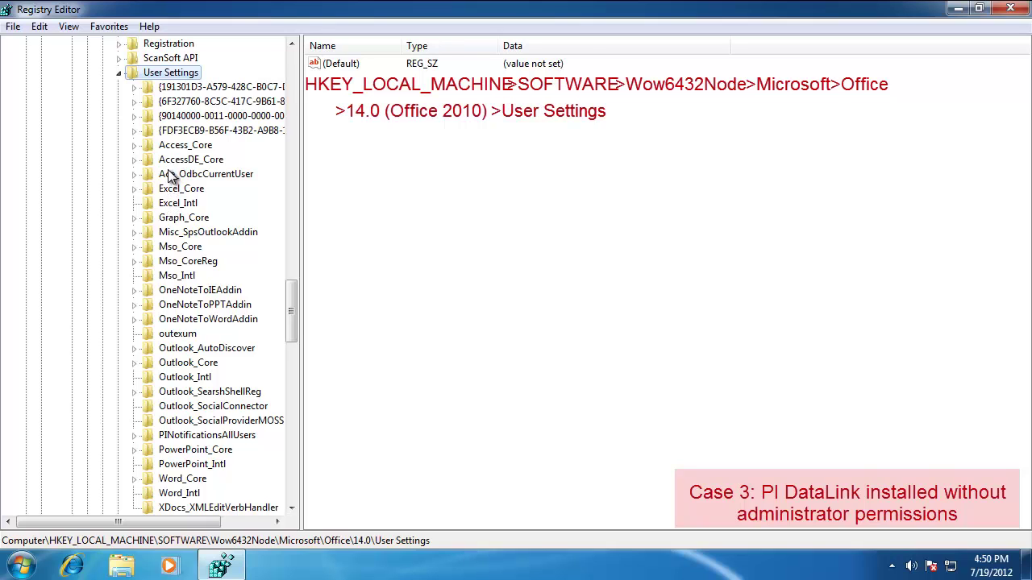
# Collapse User Settings, 14.0, Office and the Wow6432Node Microsoft key again.
pyautogui.click(118, 73)
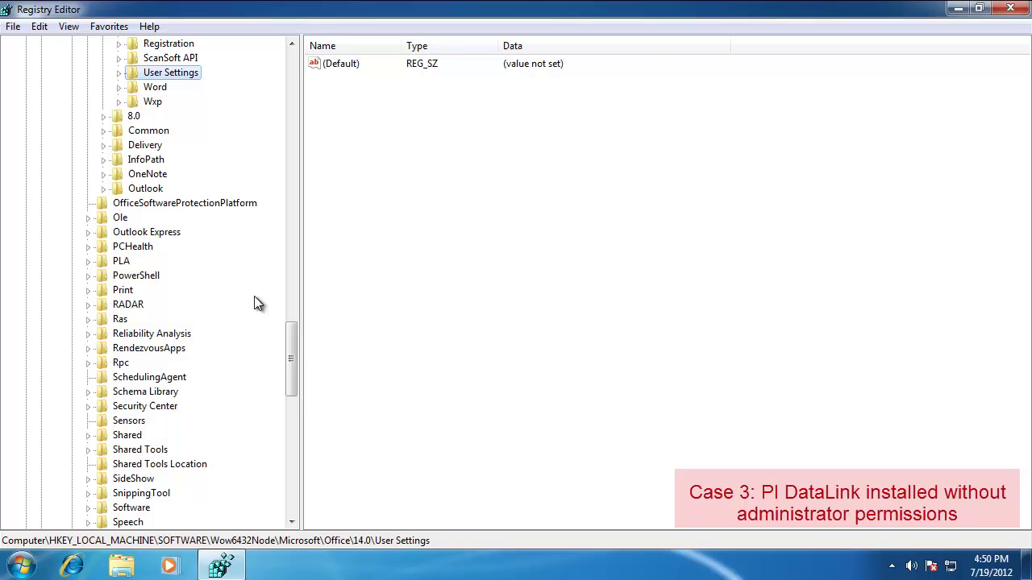
pyautogui.moveTo(292, 357); pyautogui.dragTo(295, 262)
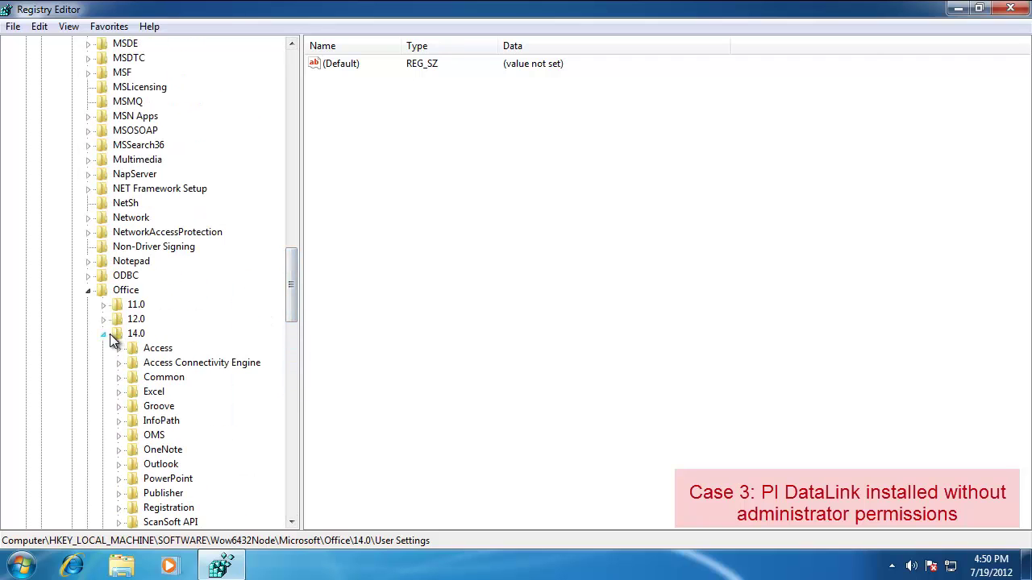
pyautogui.click(103, 334)
pyautogui.click(90, 292)
pyautogui.moveTo(292, 308); pyautogui.dragTo(286, 103)
pyautogui.click(72, 333)
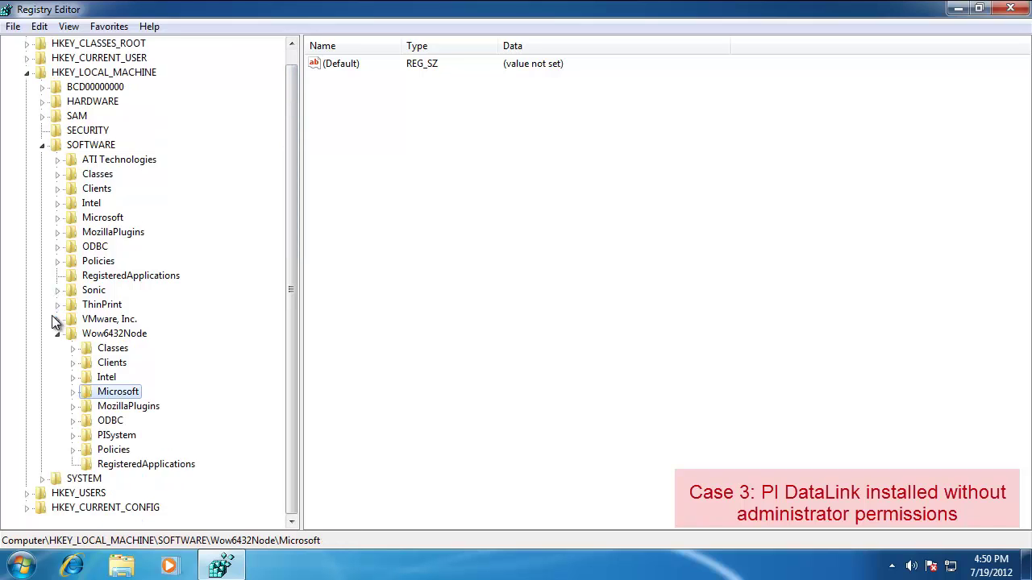
# Collapse HKLM and browse to HKEY_CURRENT_USER\Software\Microsoft\Office\Excel\AddIns to view its values.
pyautogui.click(57, 332)
pyautogui.click(42, 160)
pyautogui.click(27, 72)
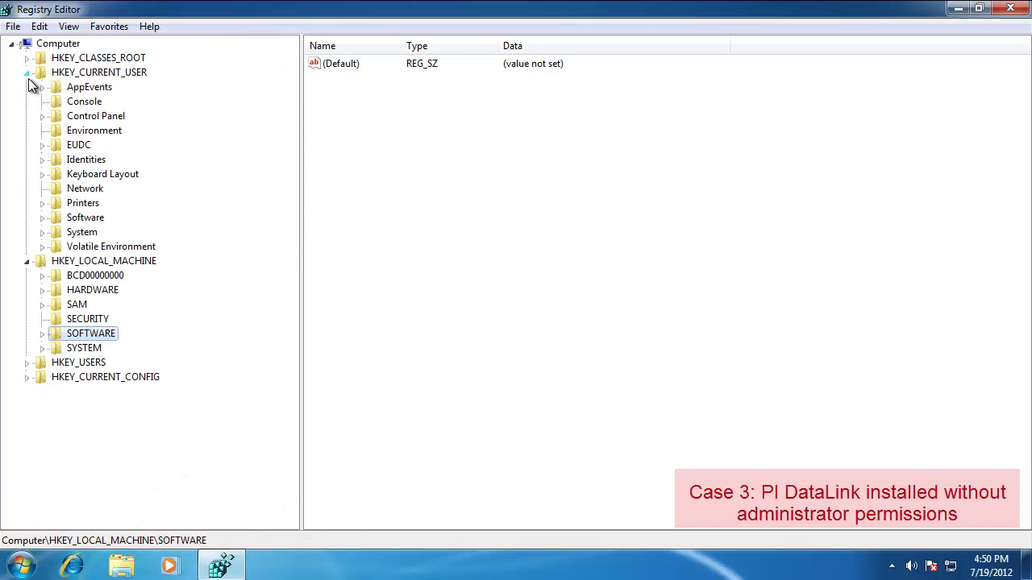
pyautogui.click(27, 262)
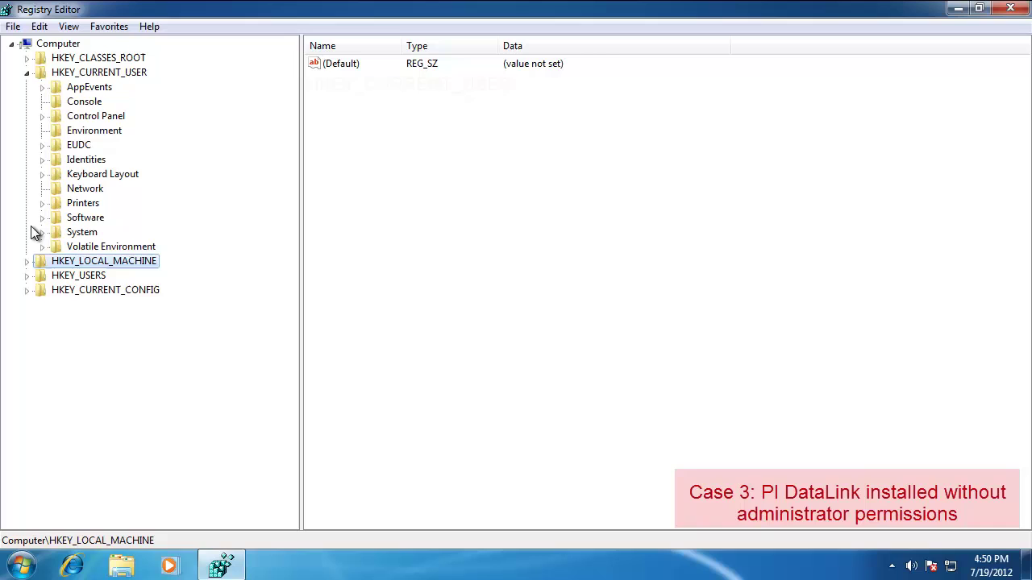
pyautogui.click(84, 72)
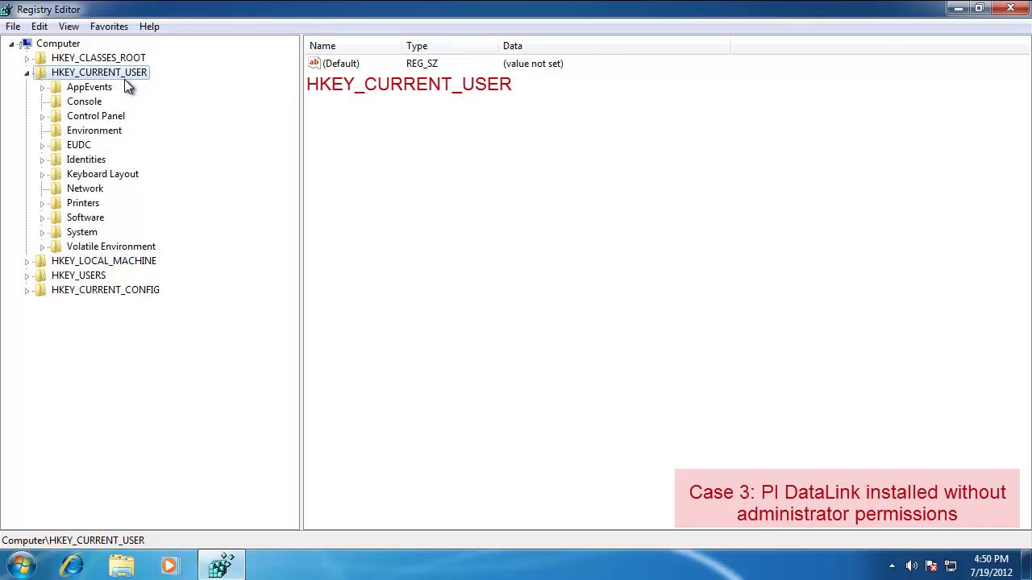
pyautogui.click(42, 218)
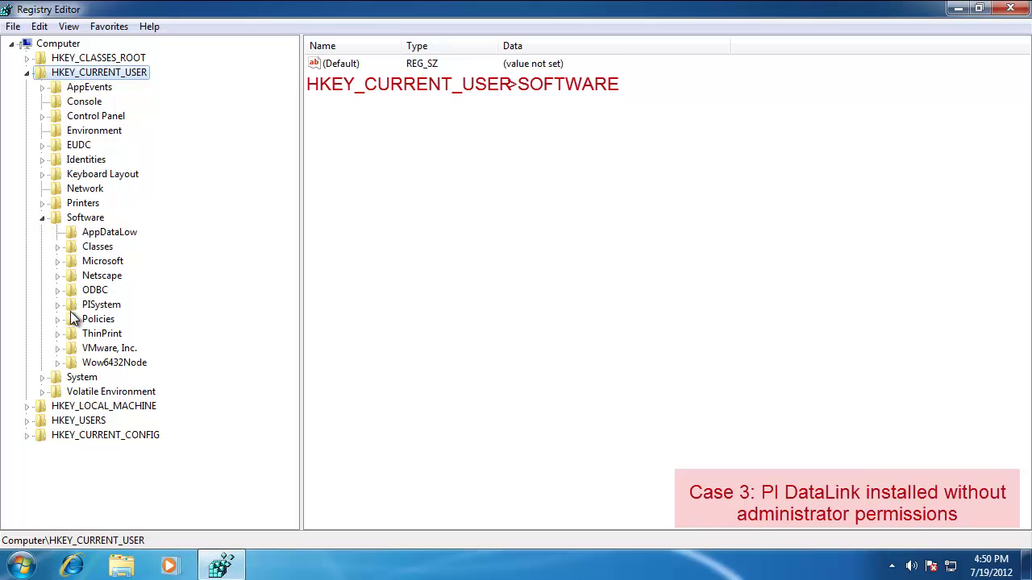
pyautogui.click(57, 261)
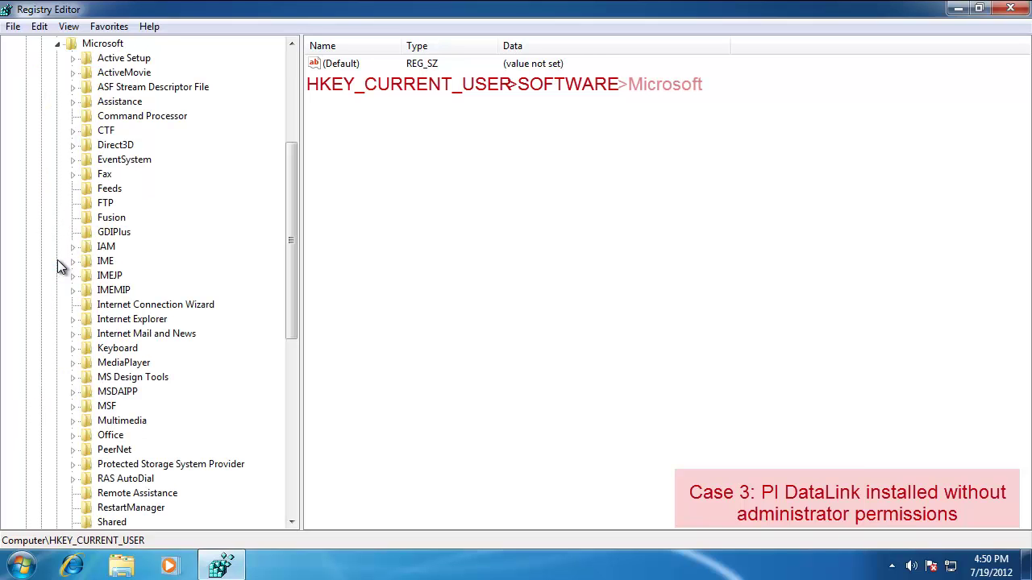
pyautogui.moveTo(292, 241); pyautogui.dragTo(296, 265)
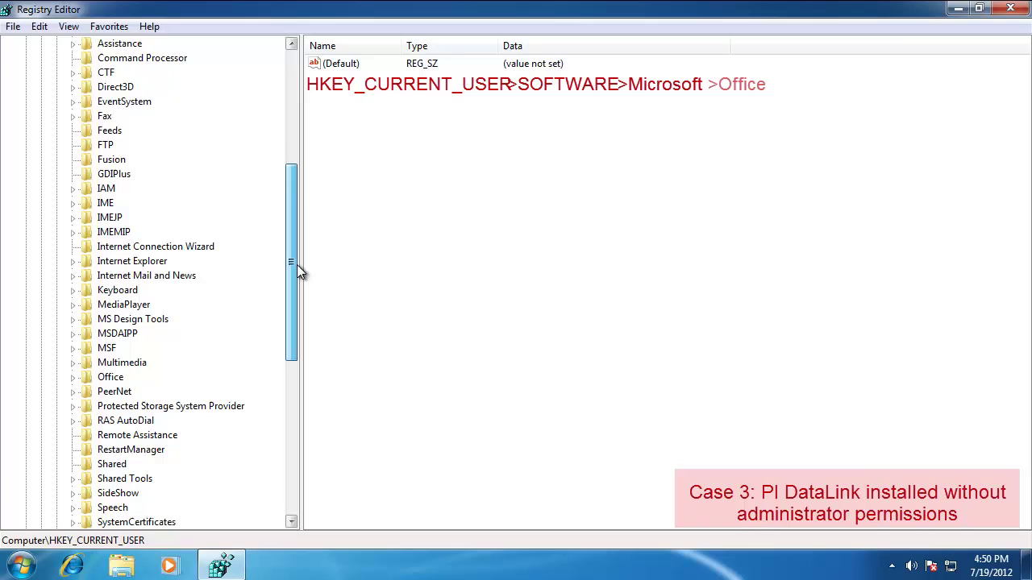
pyautogui.click(77, 379)
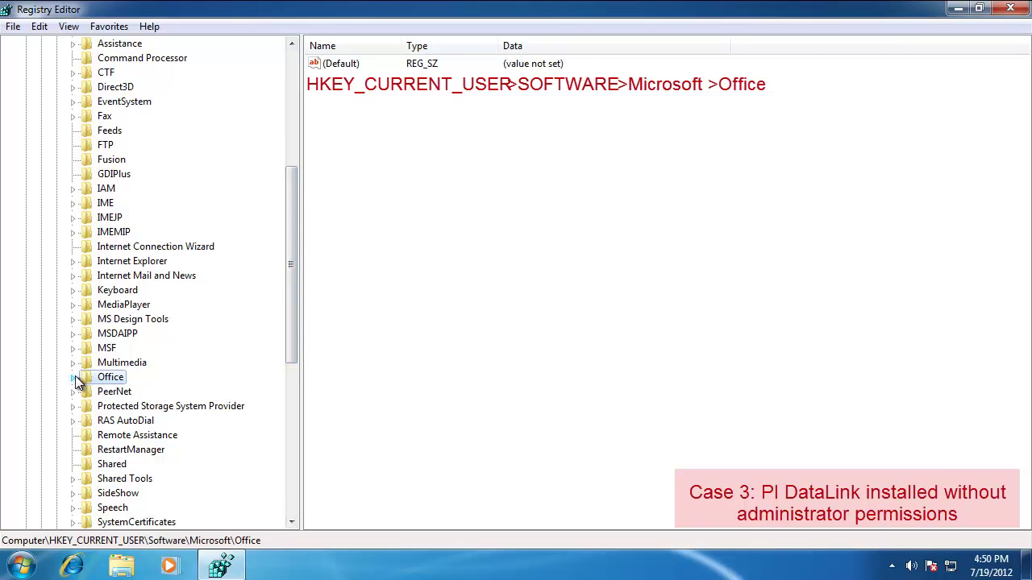
pyautogui.click(74, 379)
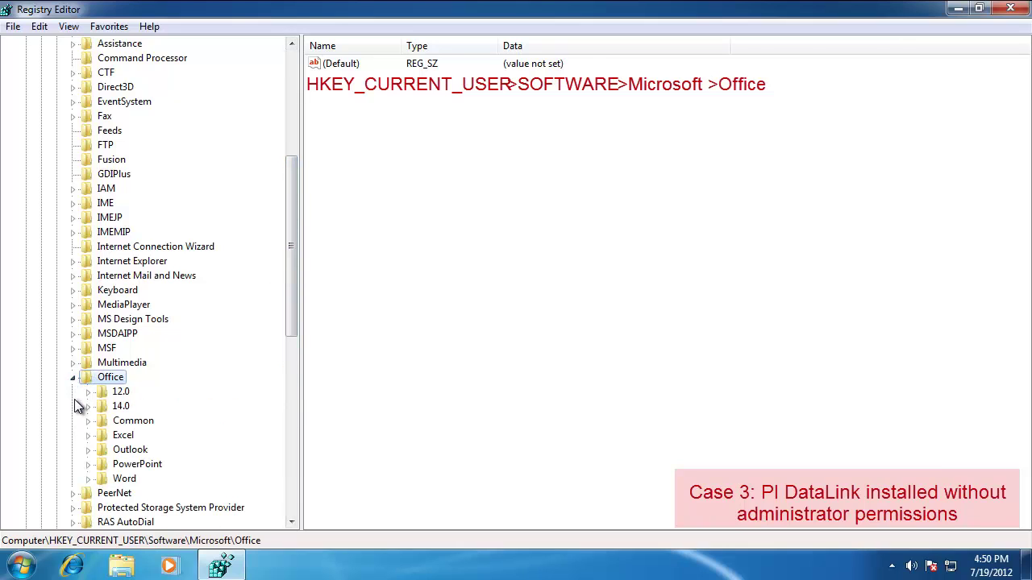
pyautogui.click(121, 435)
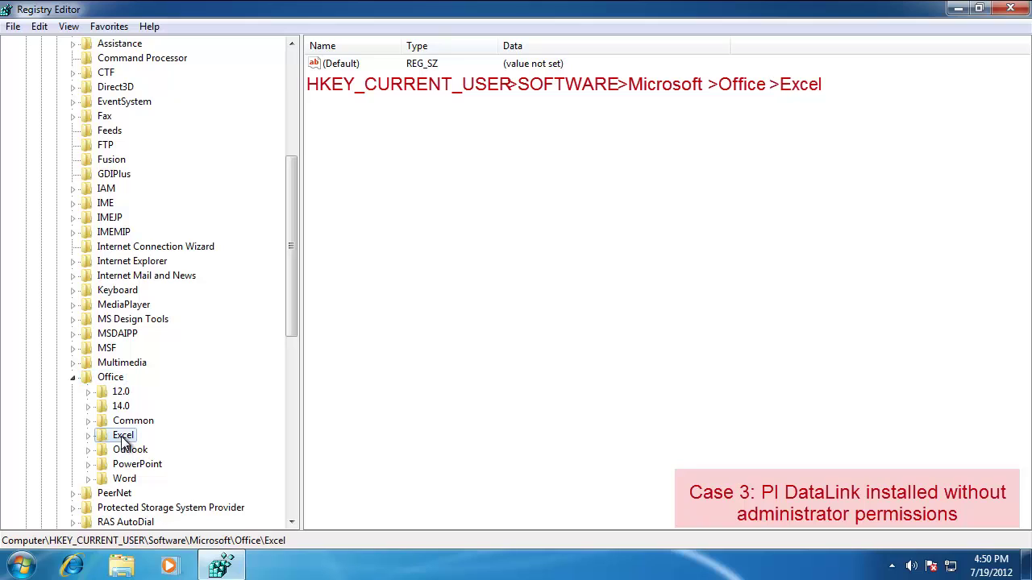
pyautogui.click(89, 436)
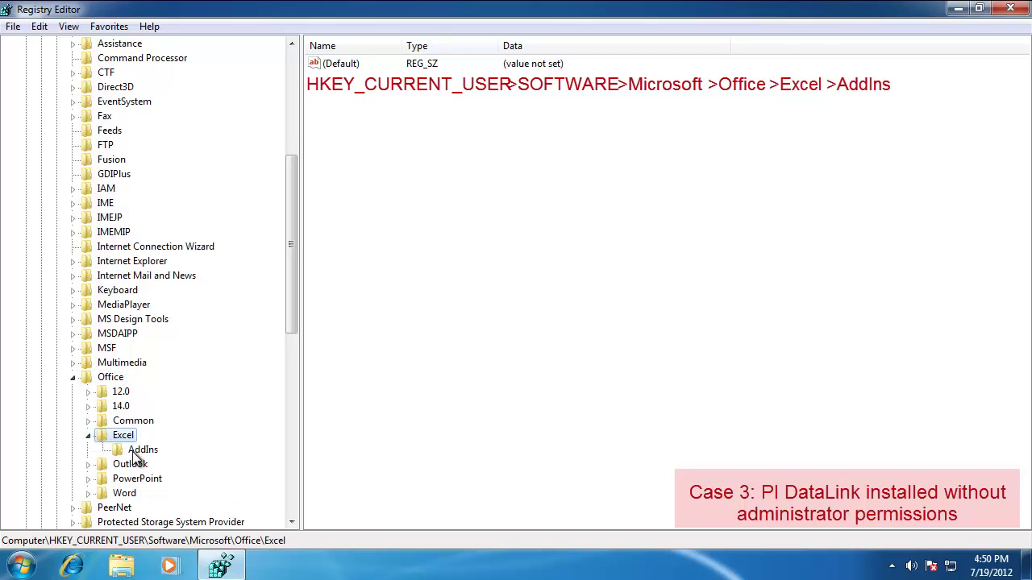
pyautogui.click(135, 452)
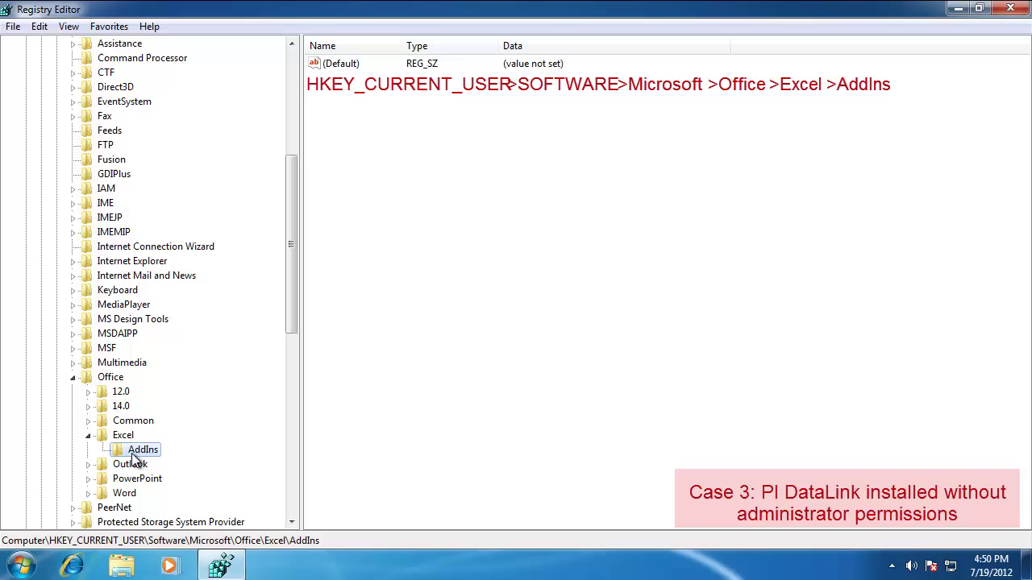
# Collapse Excel, Office, Microsoft, Software and HKEY_CURRENT_USER back to the top-level hives.
pyautogui.click(89, 435)
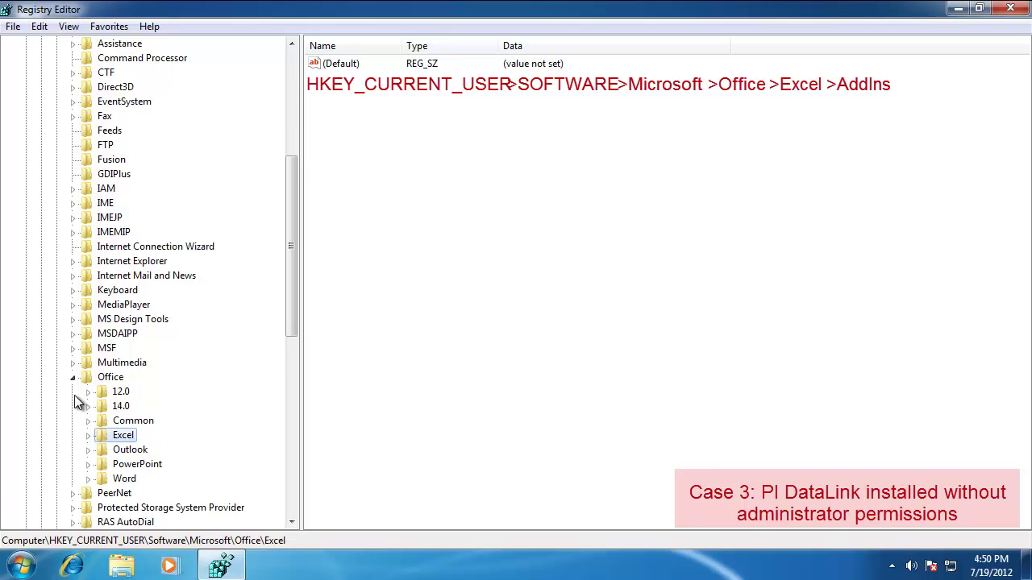
pyautogui.click(73, 378)
pyautogui.moveTo(295, 305); pyautogui.dragTo(299, 224)
pyautogui.click(67, 173)
pyautogui.click(59, 174)
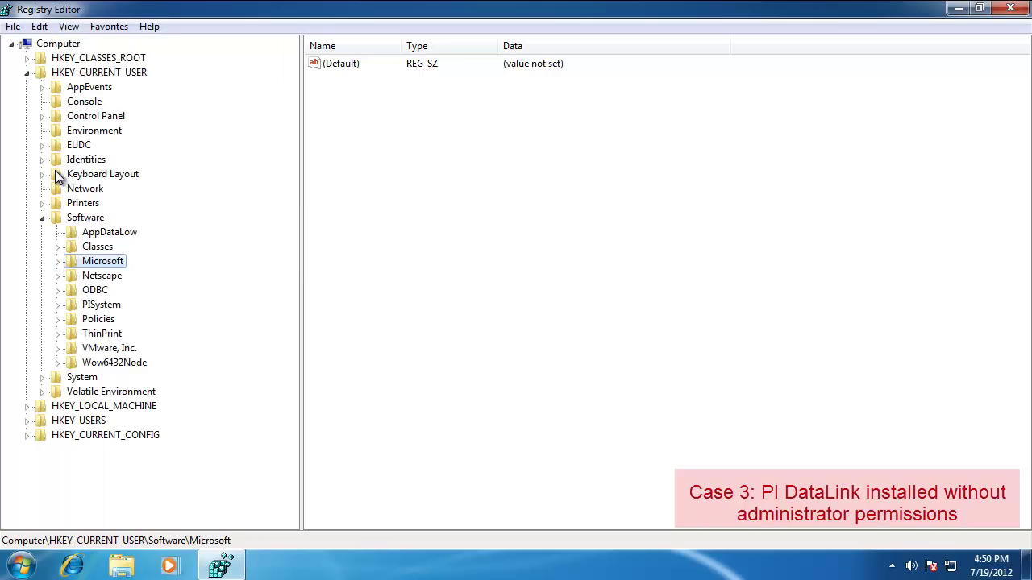
pyautogui.click(45, 219)
pyautogui.click(24, 75)
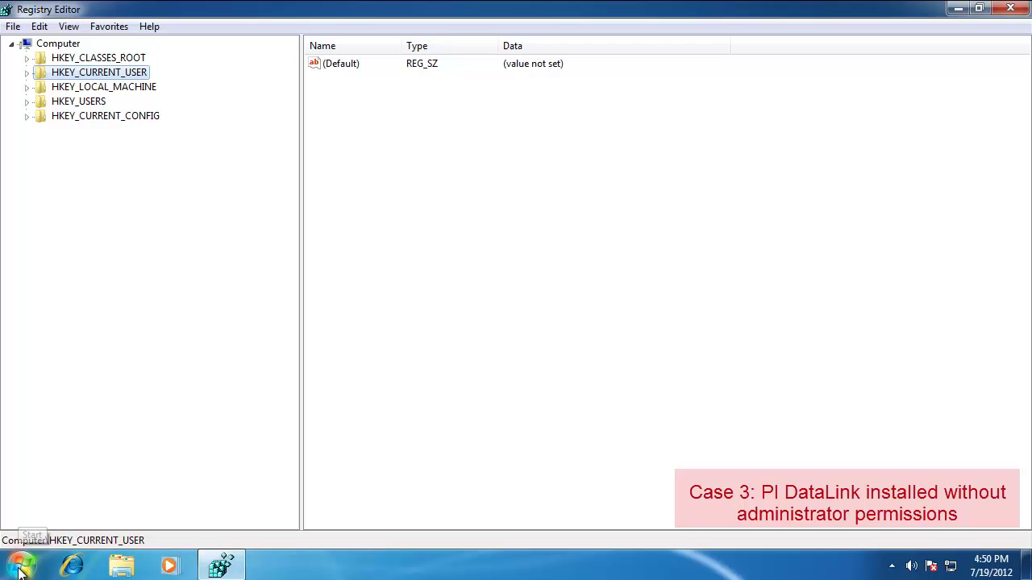
# Close Registry Editor, dismiss the PI DataLink installer's context menu, and bring up the Start menu.
pyautogui.click(1009, 10)
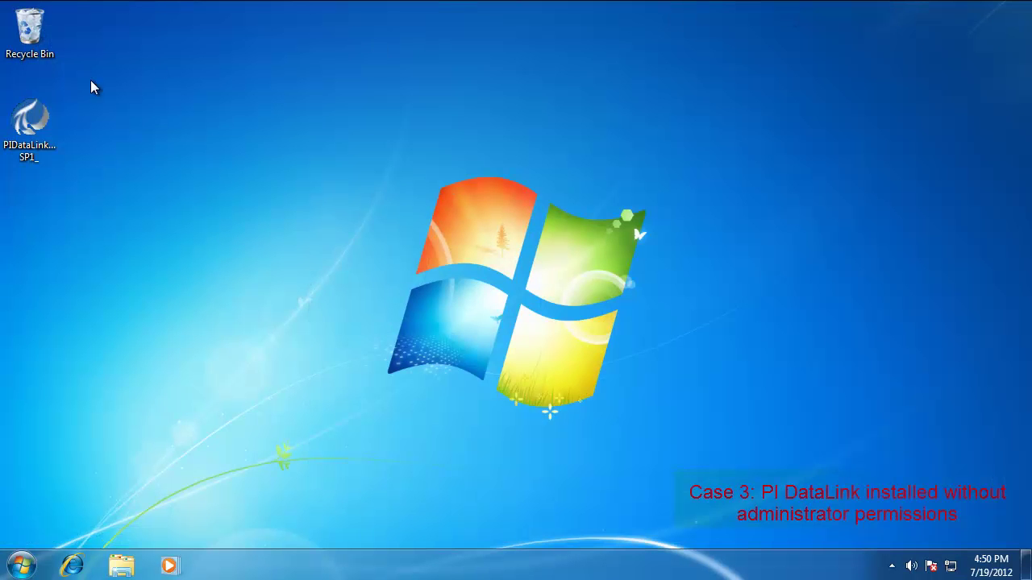
pyautogui.rightClick(50, 132)
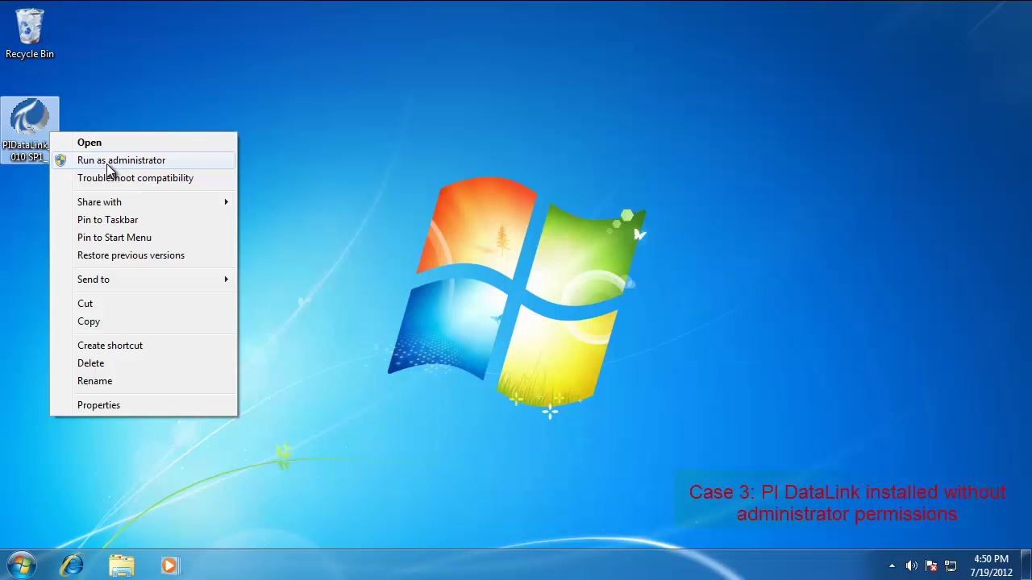
pyautogui.click(357, 212)
pyautogui.click(21, 566)
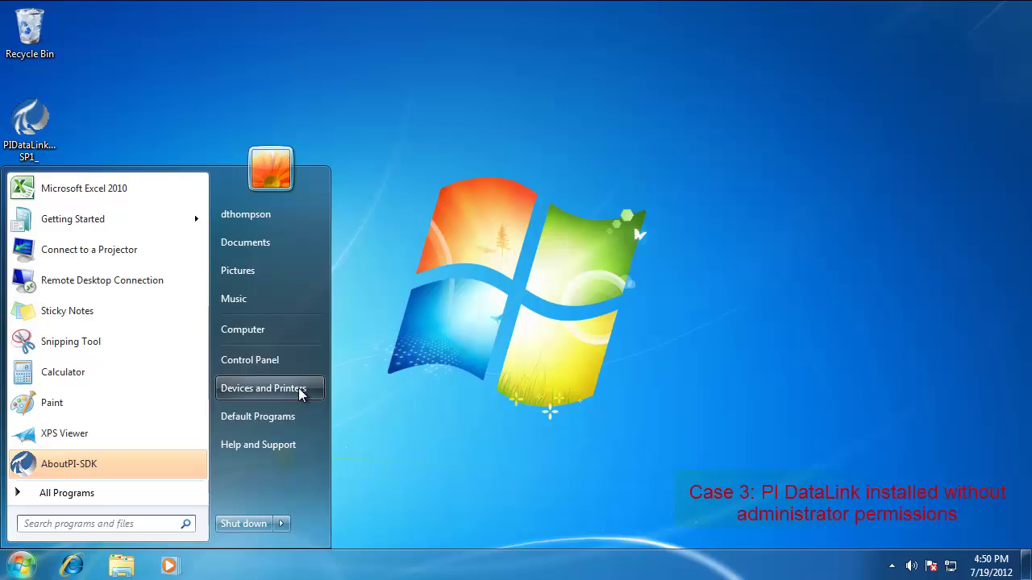
# In Programs and Features, select PI DataLink 2010 SP1 and run Repair, approving the UAC prompt.
pyautogui.click(269, 367)
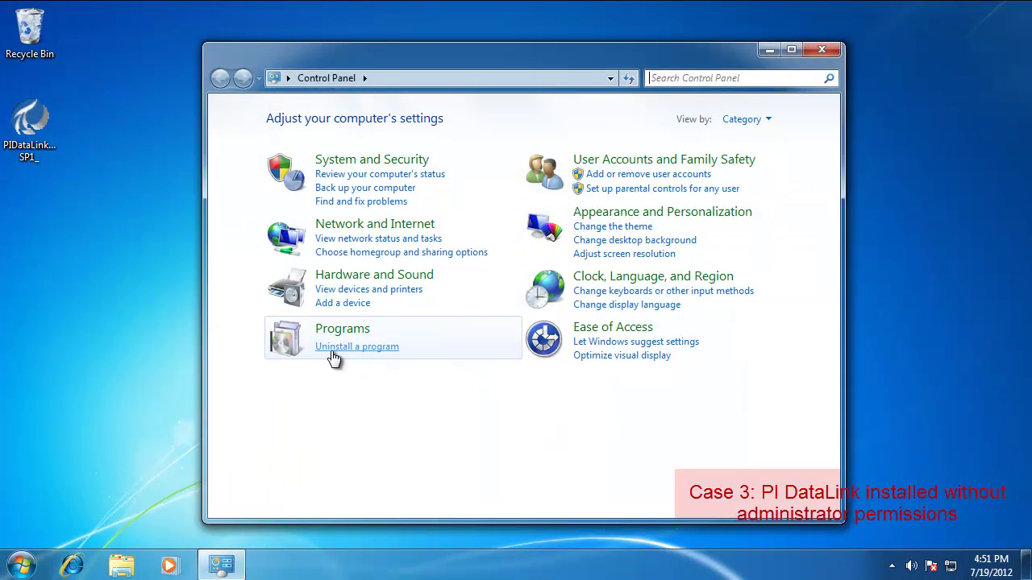
pyautogui.click(334, 348)
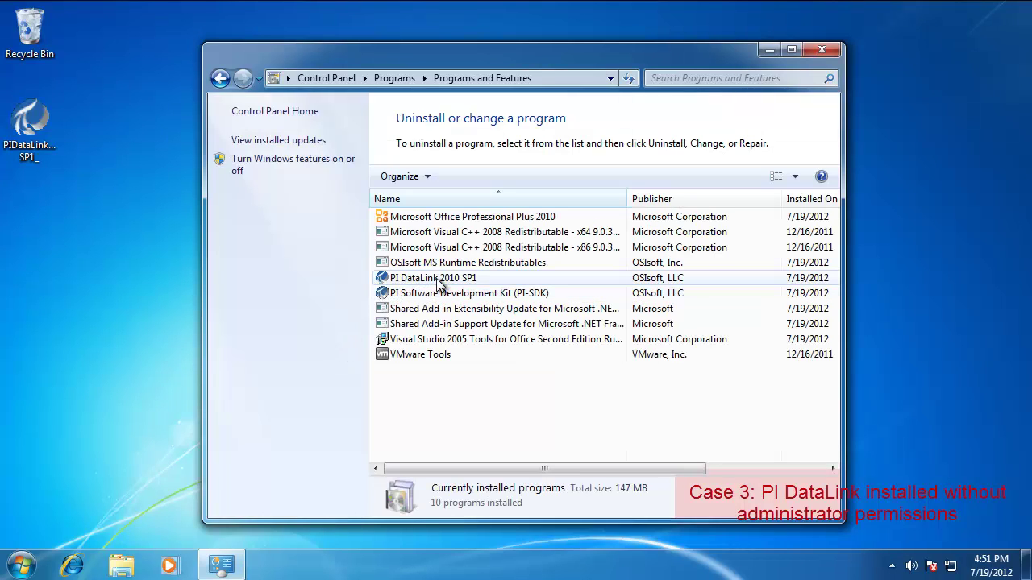
pyautogui.click(440, 284)
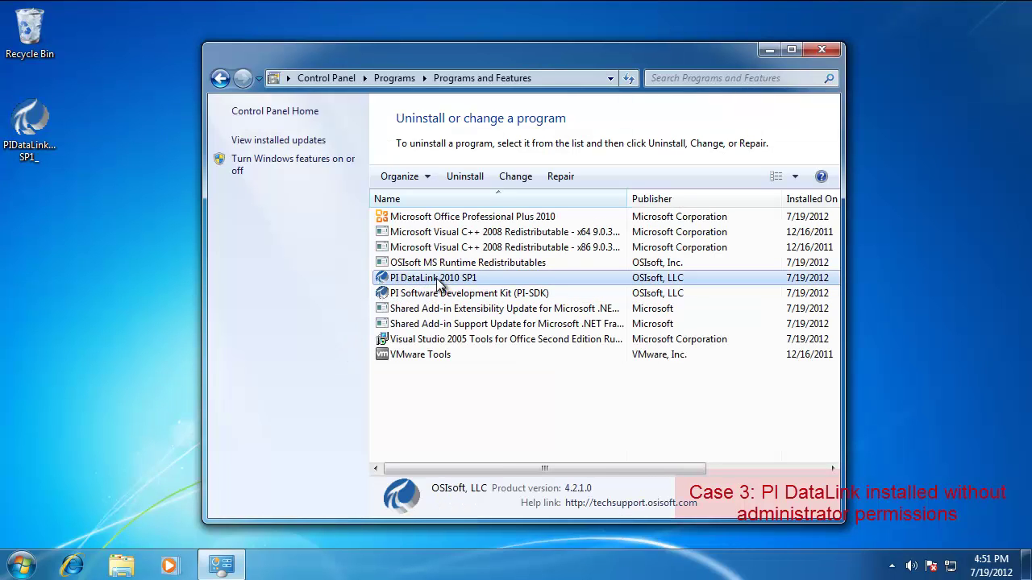
pyautogui.click(566, 177)
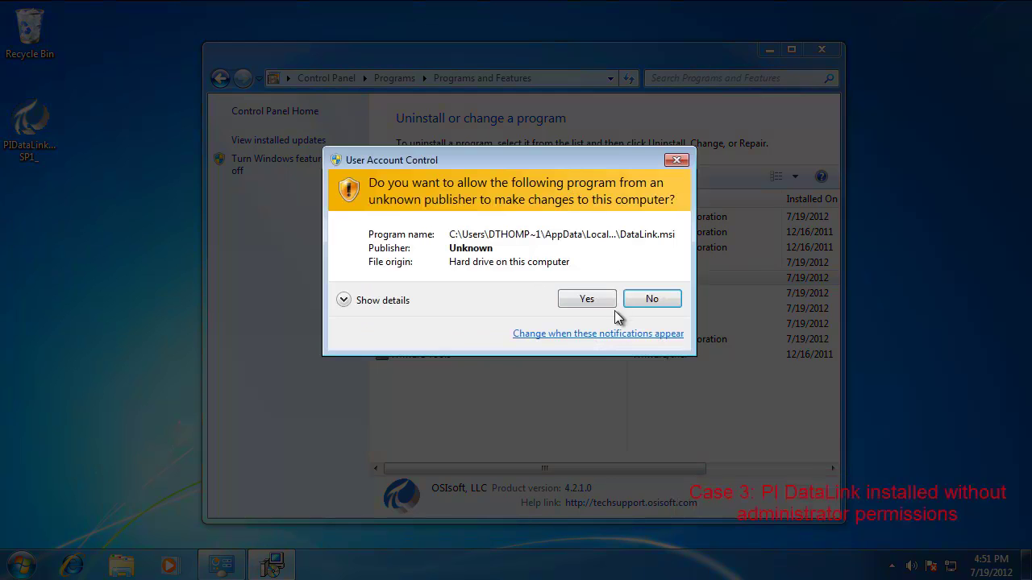
pyautogui.click(579, 301)
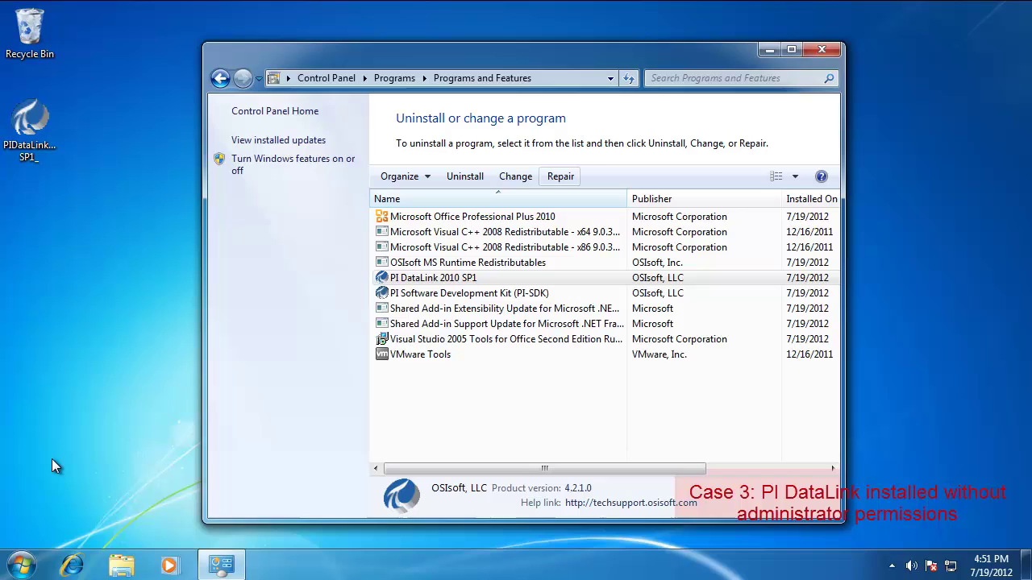
# Close Programs and Features, launch Excel 2010, confirm the PI tab appears, then exit Excel.
pyautogui.click(822, 50)
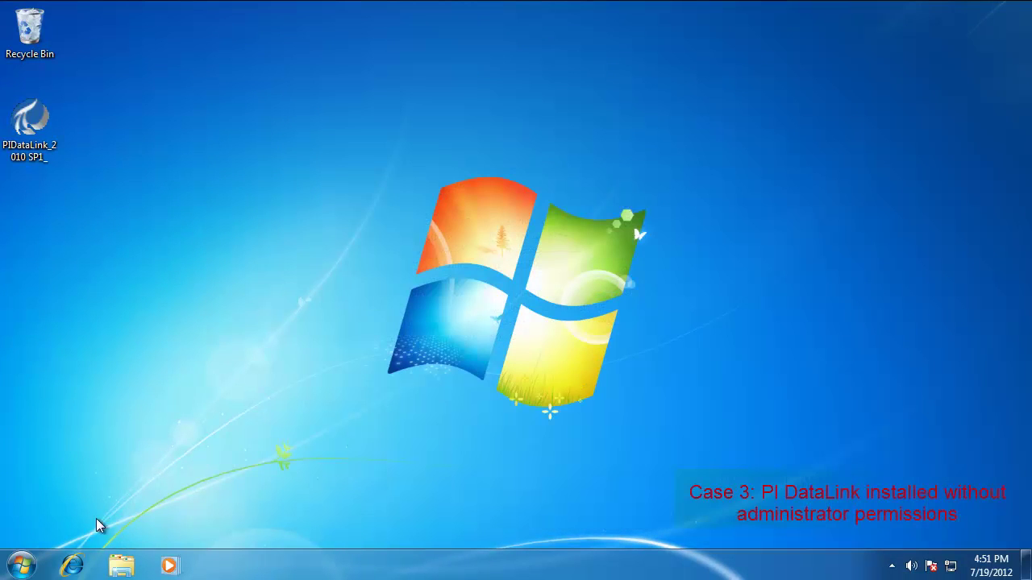
pyautogui.click(21, 566)
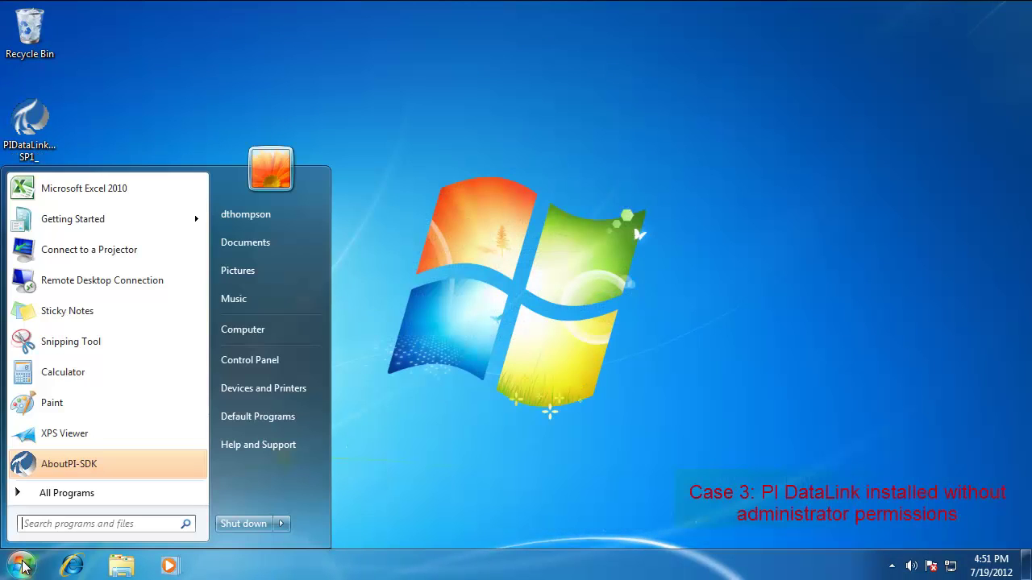
pyautogui.click(85, 190)
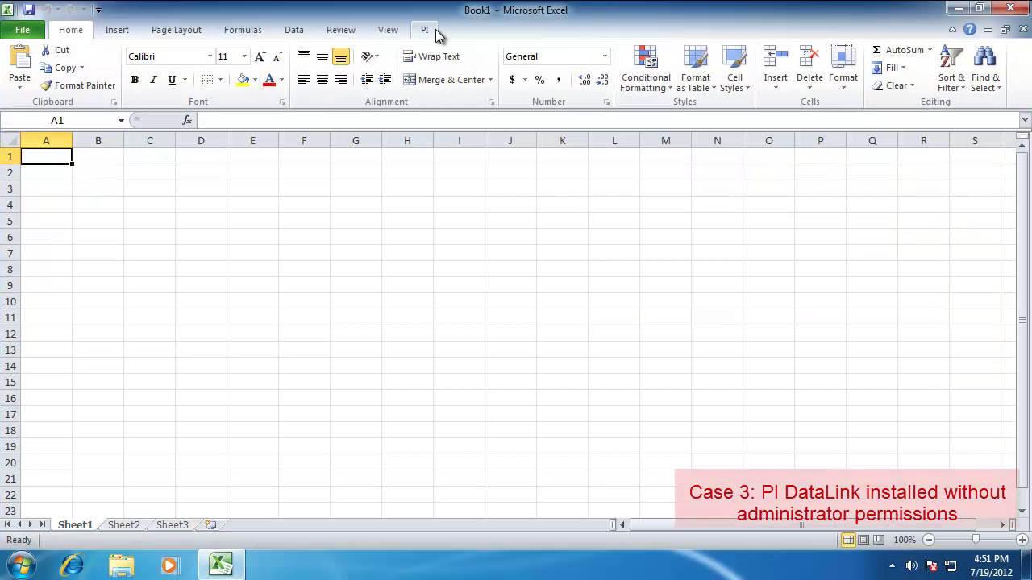
pyautogui.click(428, 31)
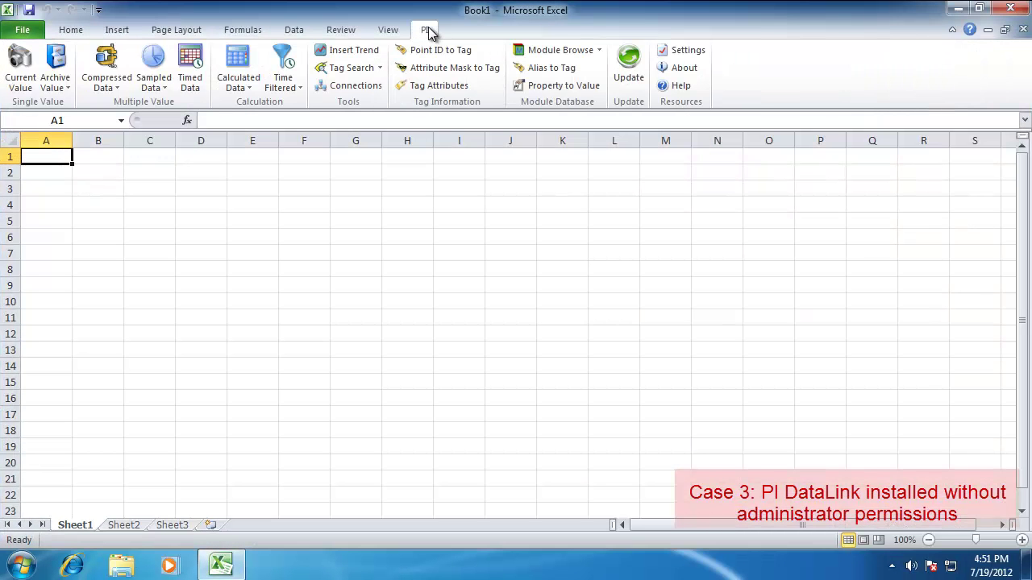
pyautogui.click(1011, 12)
# Launch regedit from Start search and expand HKLM\SOFTWARE\Wow6432Node\Microsoft.
pyautogui.click(21, 566)
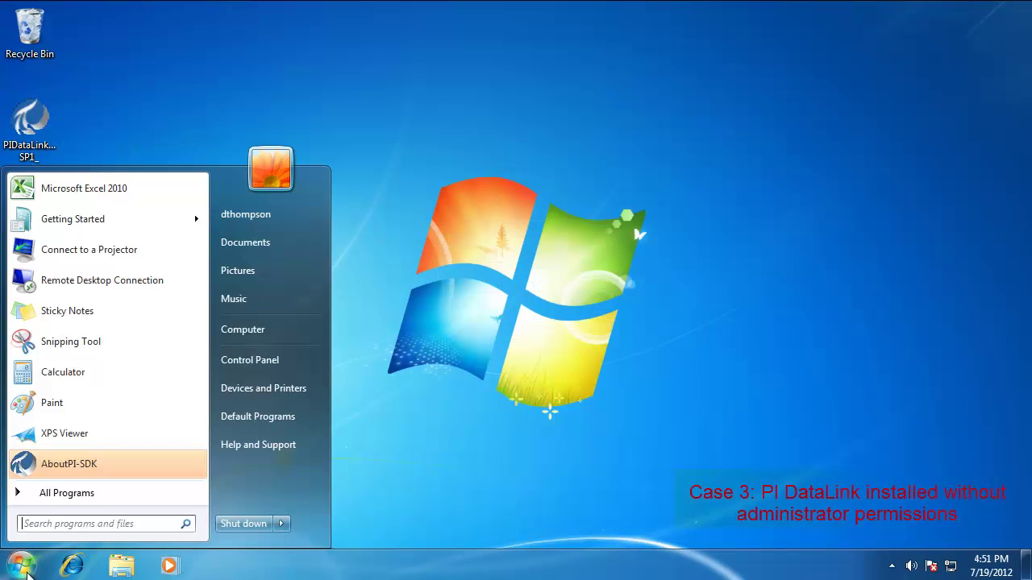
pyautogui.write('regedit')
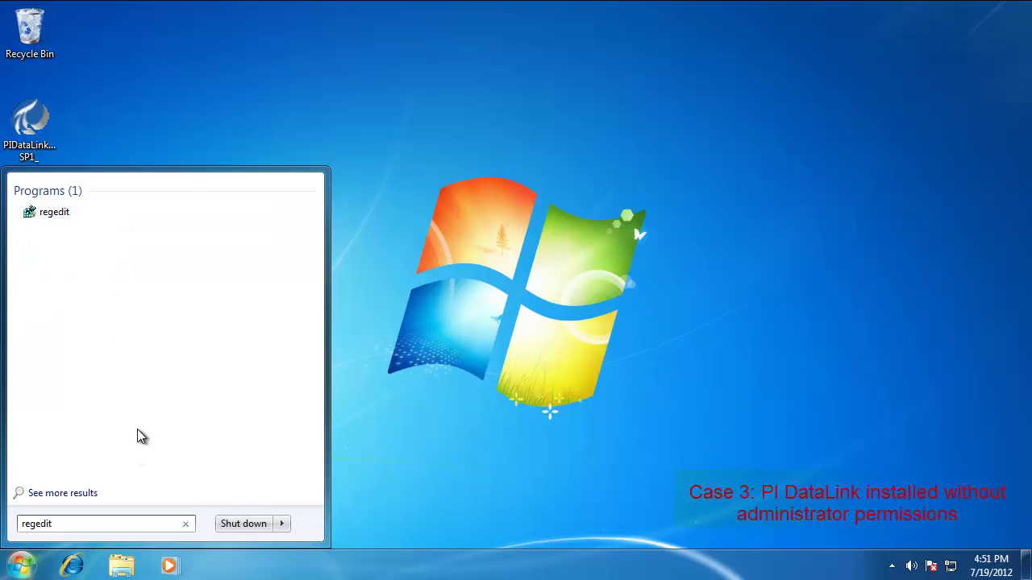
pyautogui.click(189, 217)
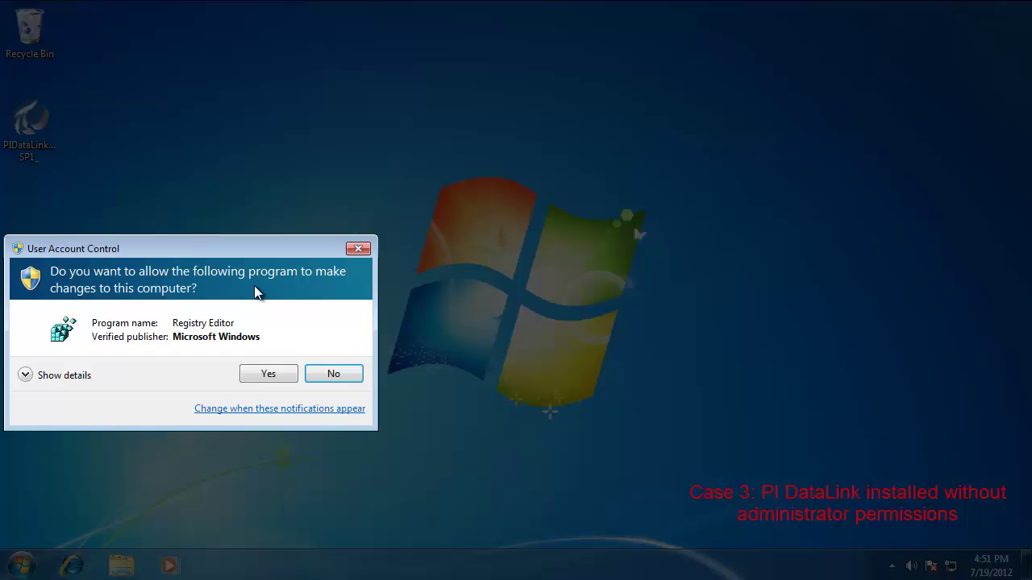
pyautogui.click(280, 379)
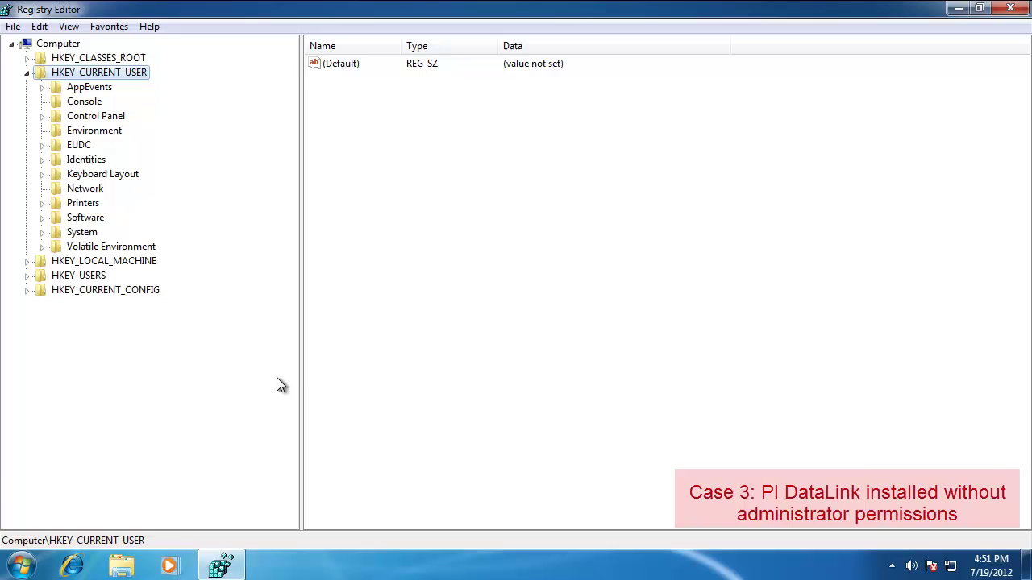
pyautogui.click(26, 73)
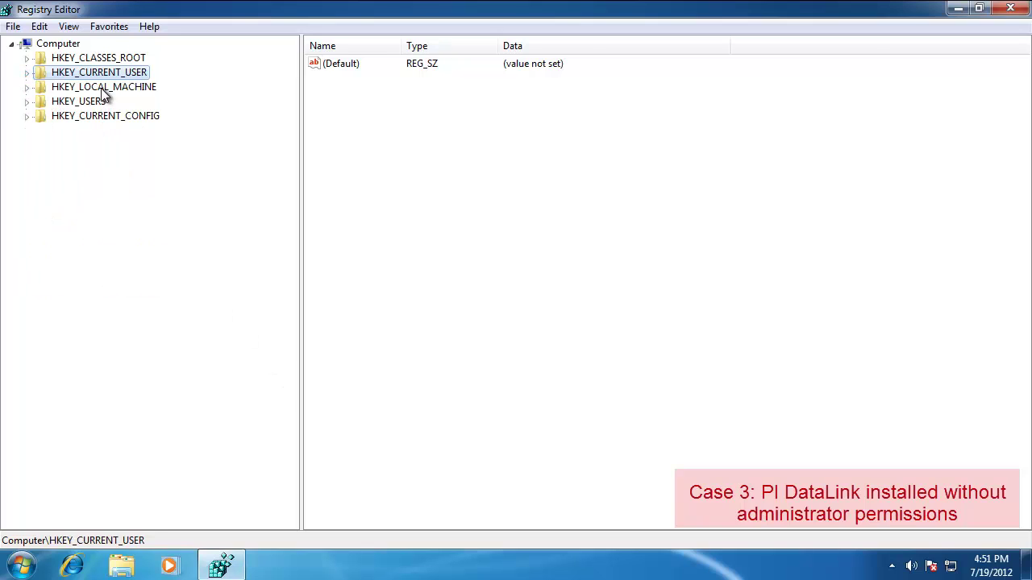
pyautogui.click(81, 87)
pyautogui.click(27, 87)
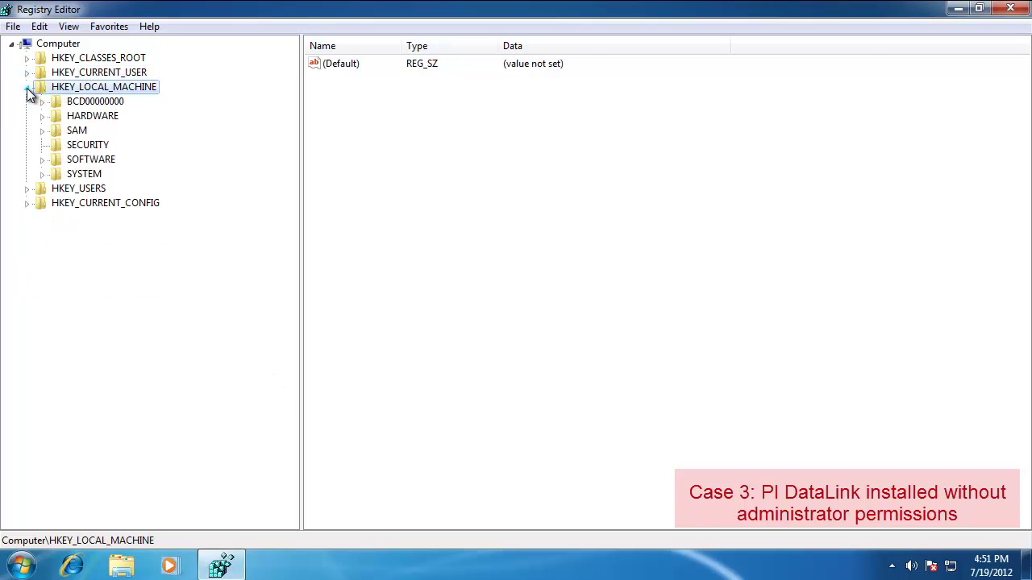
pyautogui.click(47, 159)
pyautogui.click(43, 160)
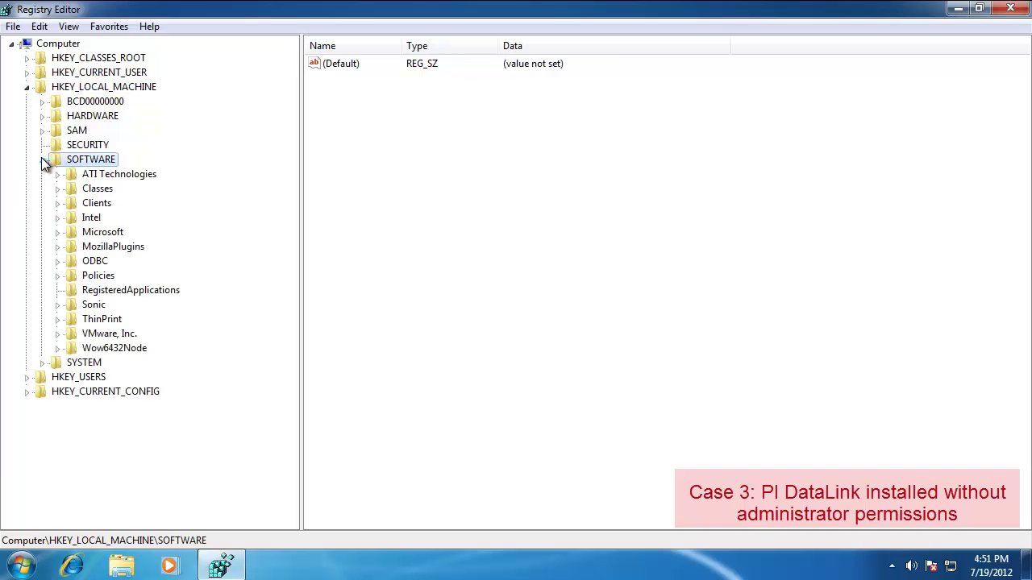
pyautogui.click(98, 348)
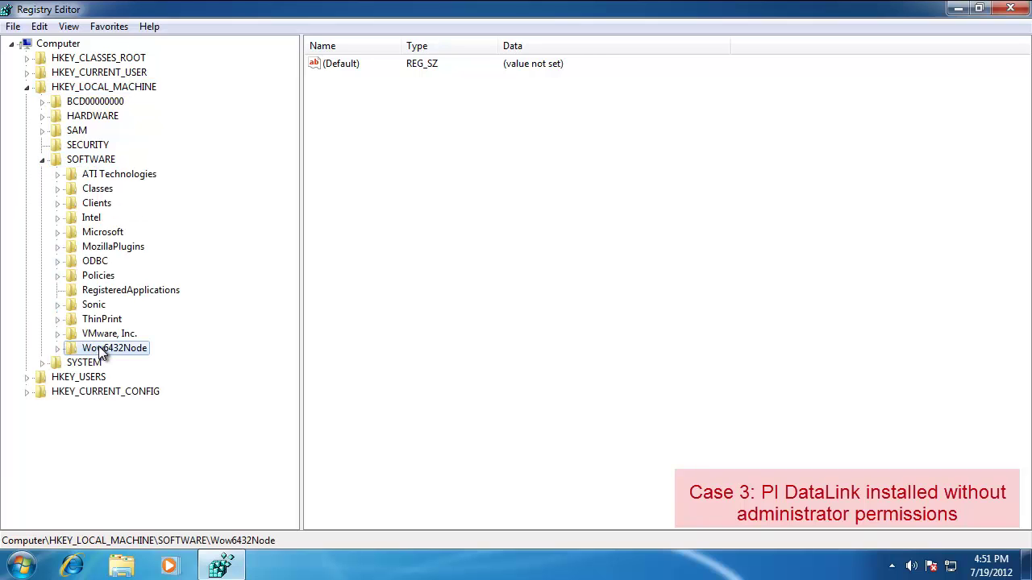
pyautogui.click(57, 350)
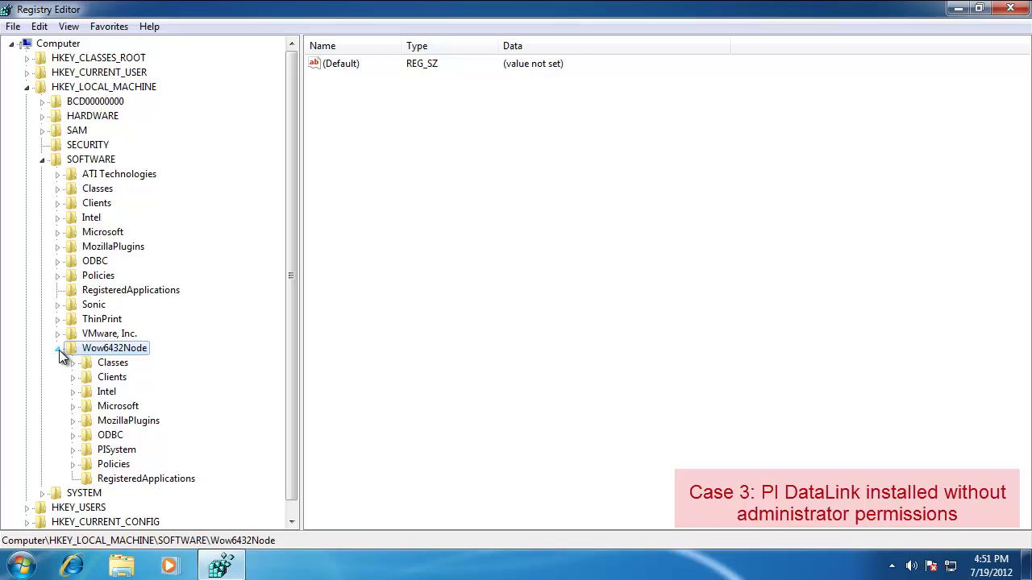
pyautogui.click(109, 408)
pyautogui.click(71, 406)
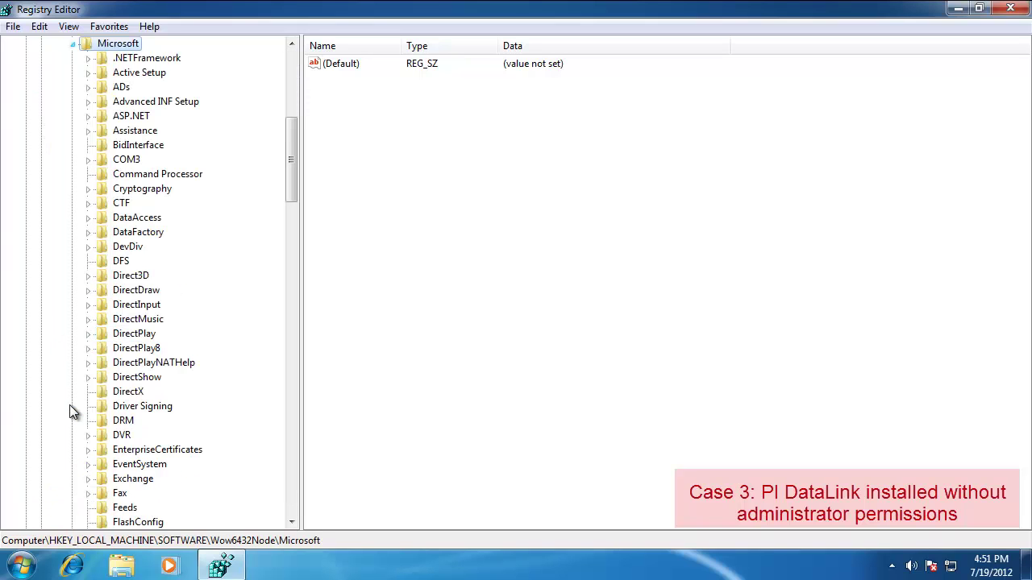
# Expand Office\14.0\User Settings and view the DataLinkAllUsers key's values (Count = 1).
pyautogui.moveTo(292, 165); pyautogui.dragTo(292, 316)
pyautogui.click(122, 333)
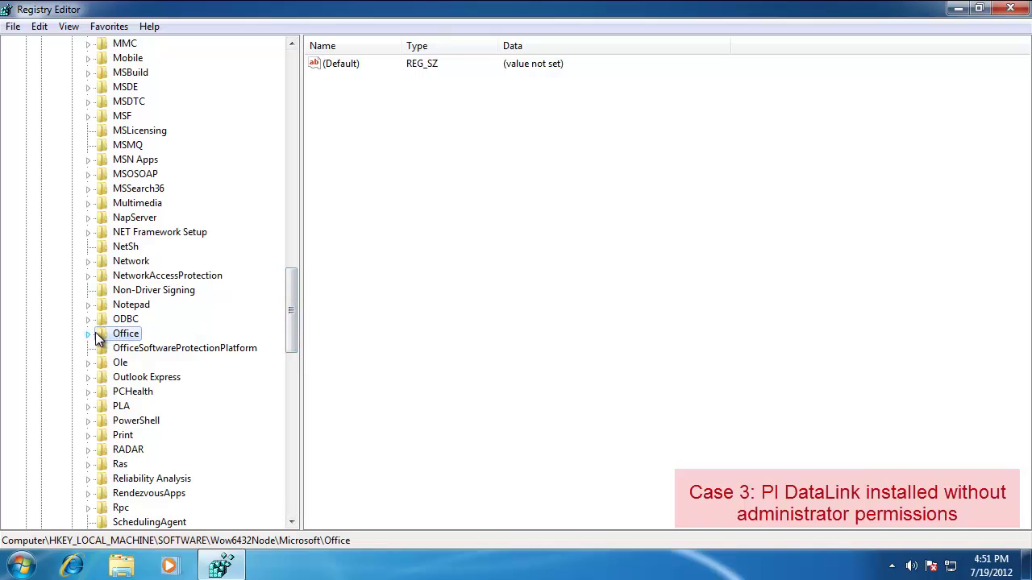
pyautogui.click(92, 334)
pyautogui.click(133, 379)
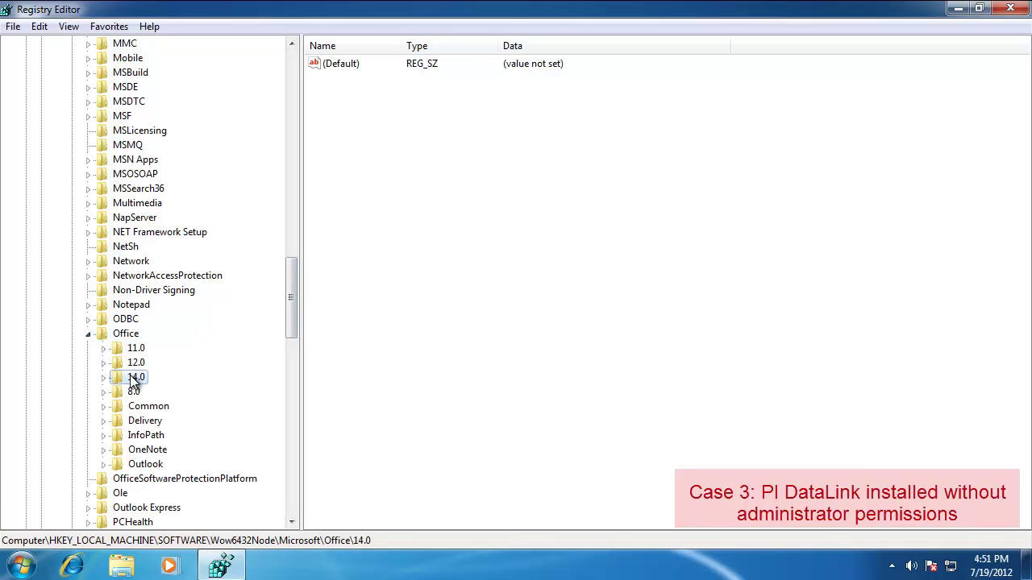
pyautogui.click(104, 378)
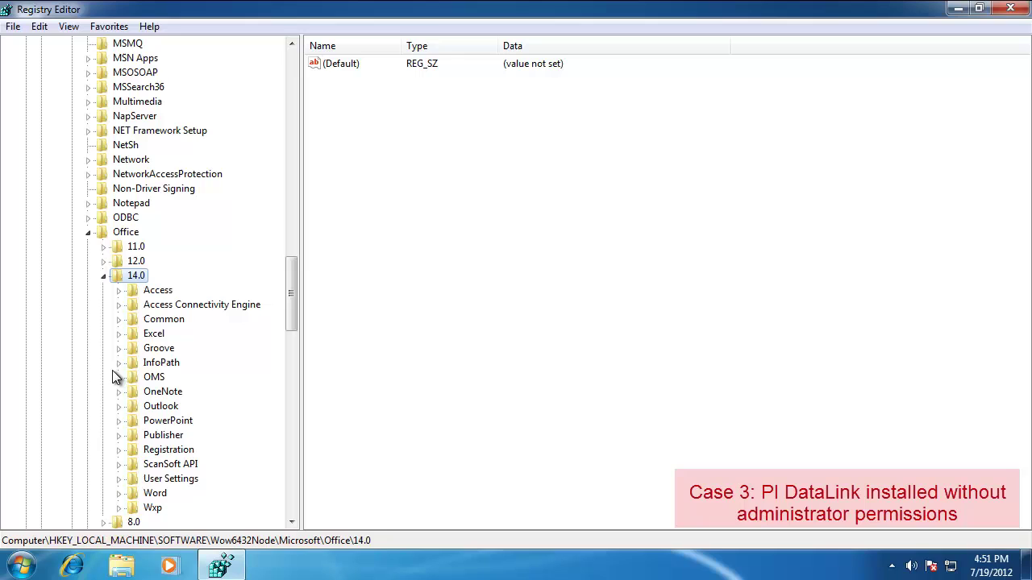
pyautogui.click(169, 477)
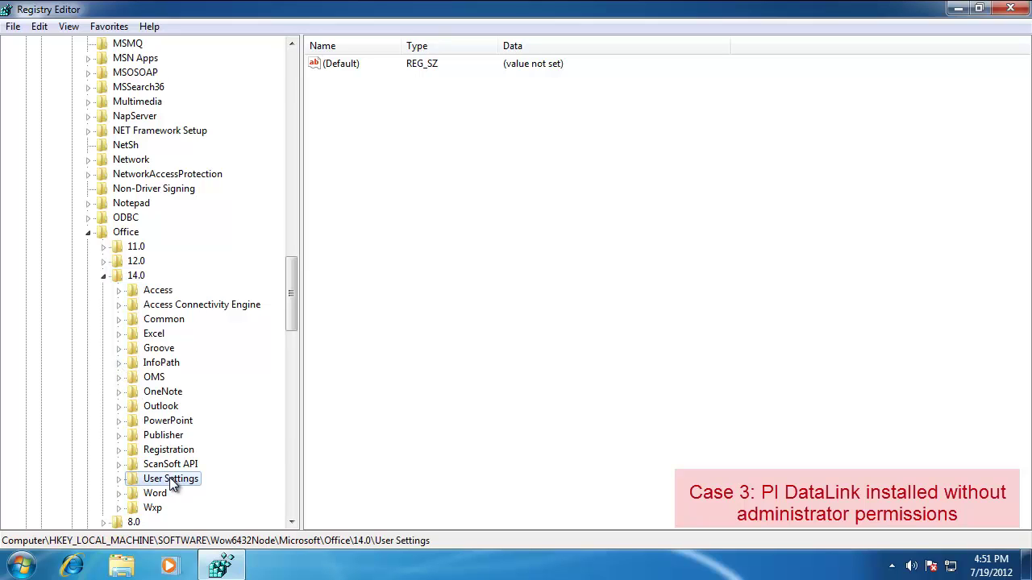
pyautogui.click(119, 479)
pyautogui.click(178, 175)
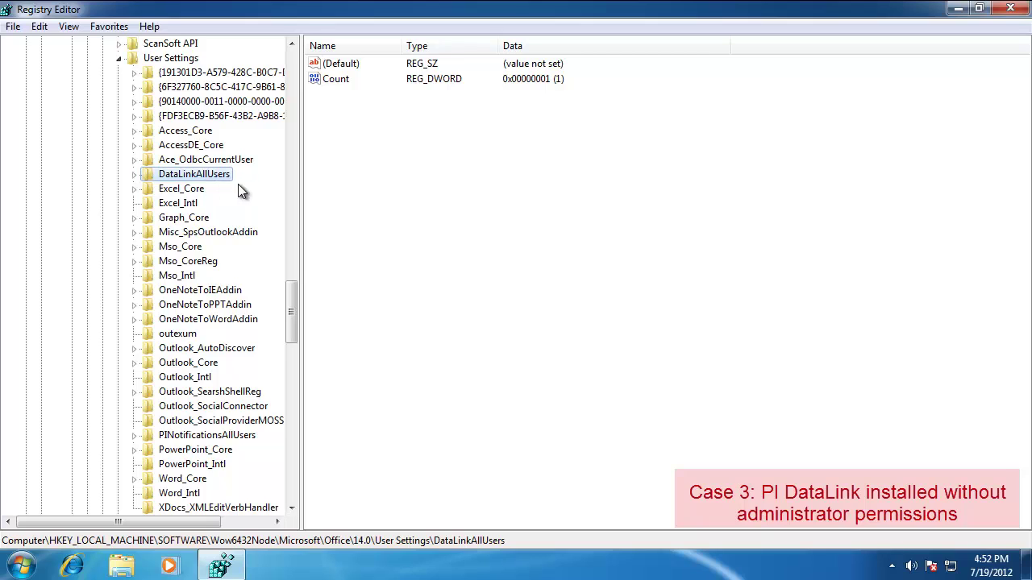
# Collapse User Settings, 14.0, Office, Microsoft, Wow6432Node and SOFTWARE back to HKEY_LOCAL_MACHINE.
pyautogui.click(120, 59)
pyautogui.moveTo(297, 347); pyautogui.dragTo(295, 279)
pyautogui.click(103, 376)
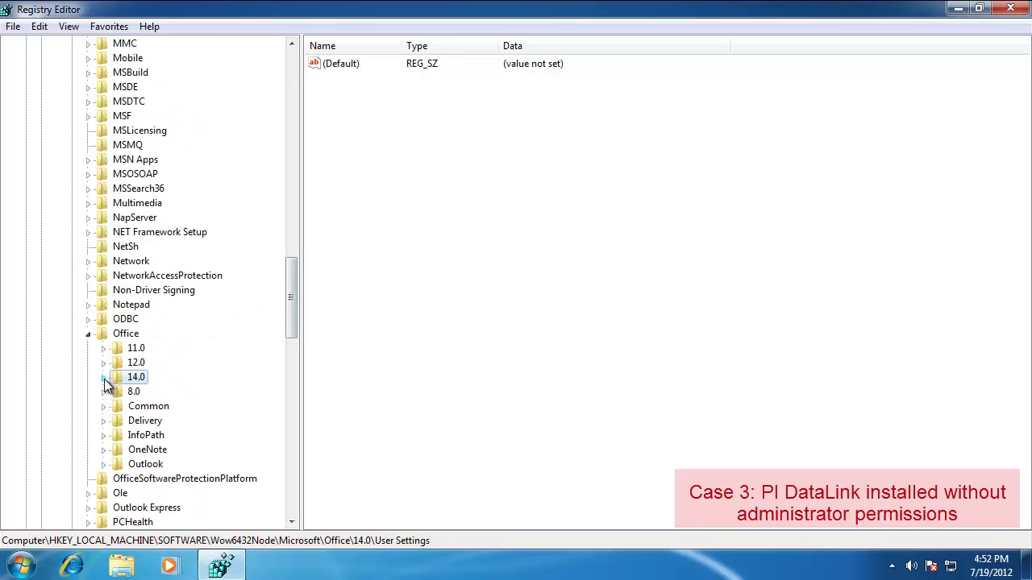
pyautogui.click(90, 335)
pyautogui.moveTo(292, 300); pyautogui.dragTo(304, 129)
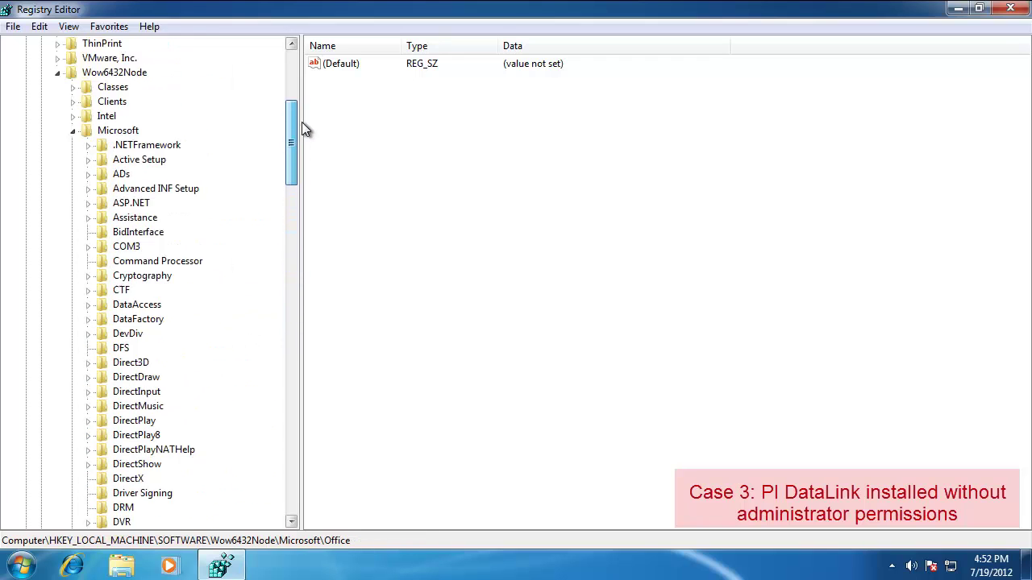
pyautogui.scroll(2, 271, 140)
pyautogui.click(72, 232)
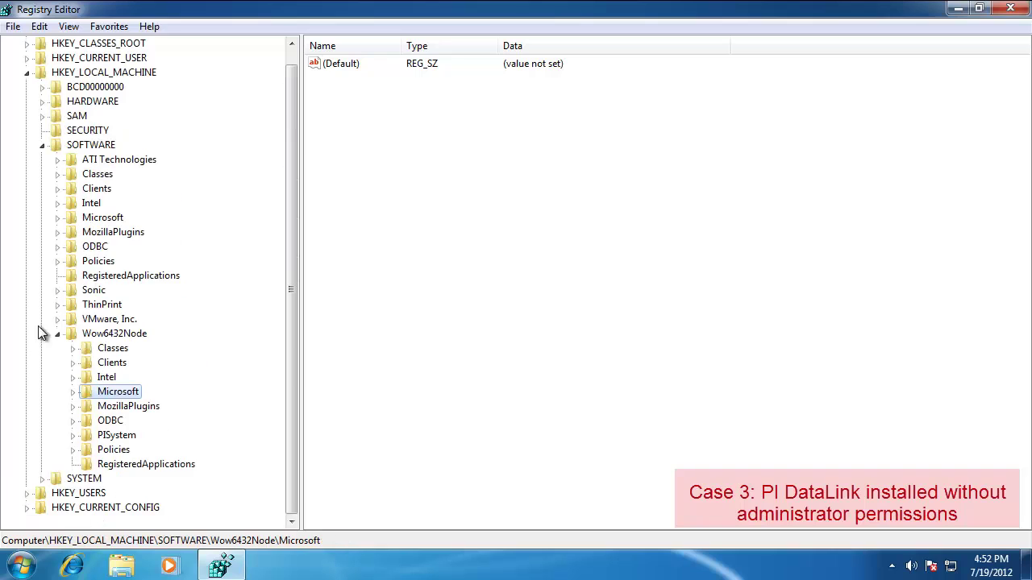
pyautogui.click(57, 331)
pyautogui.click(43, 160)
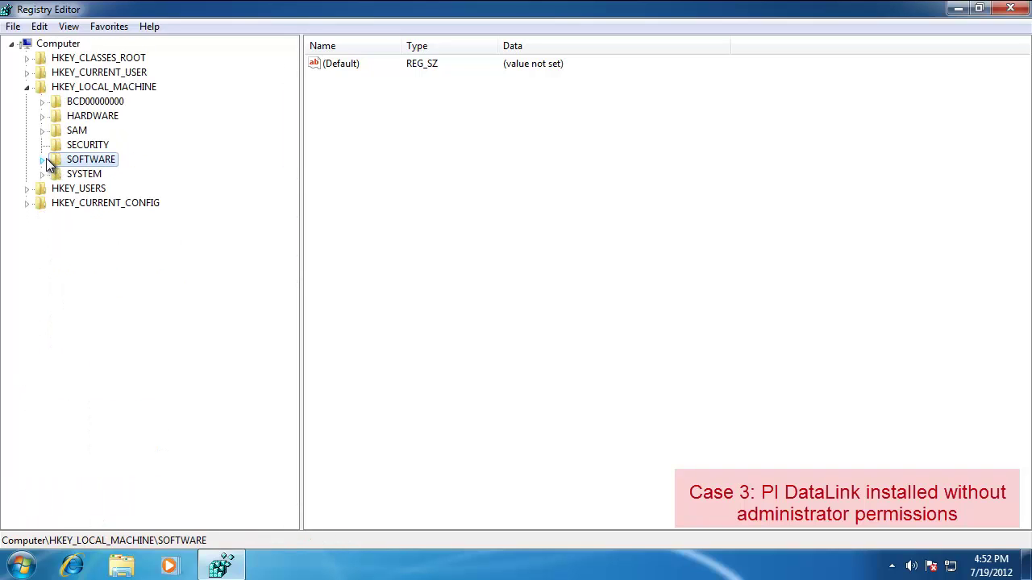
# Collapse HKEY_LOCAL_MACHINE and expand HKEY_CURRENT_USER\Software\Microsoft\Office in Registry Editor.
pyautogui.click(27, 87)
pyautogui.click(28, 72)
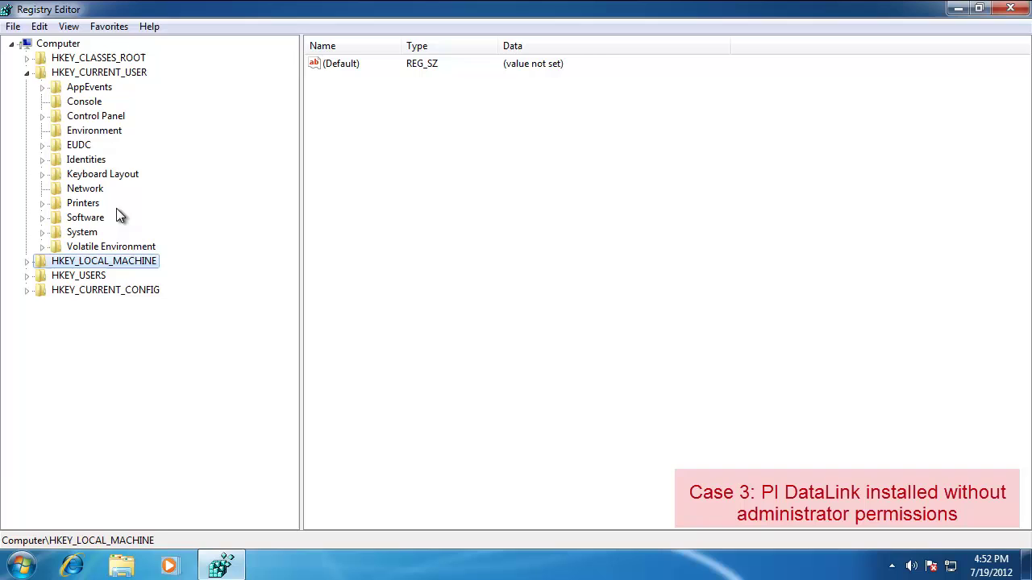
pyautogui.click(84, 217)
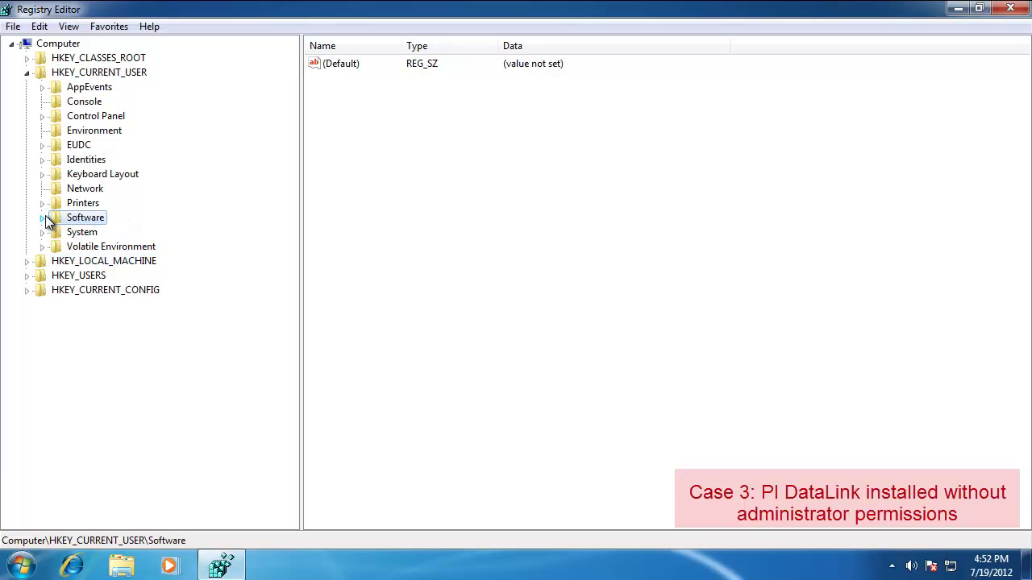
pyautogui.click(43, 218)
pyautogui.click(100, 263)
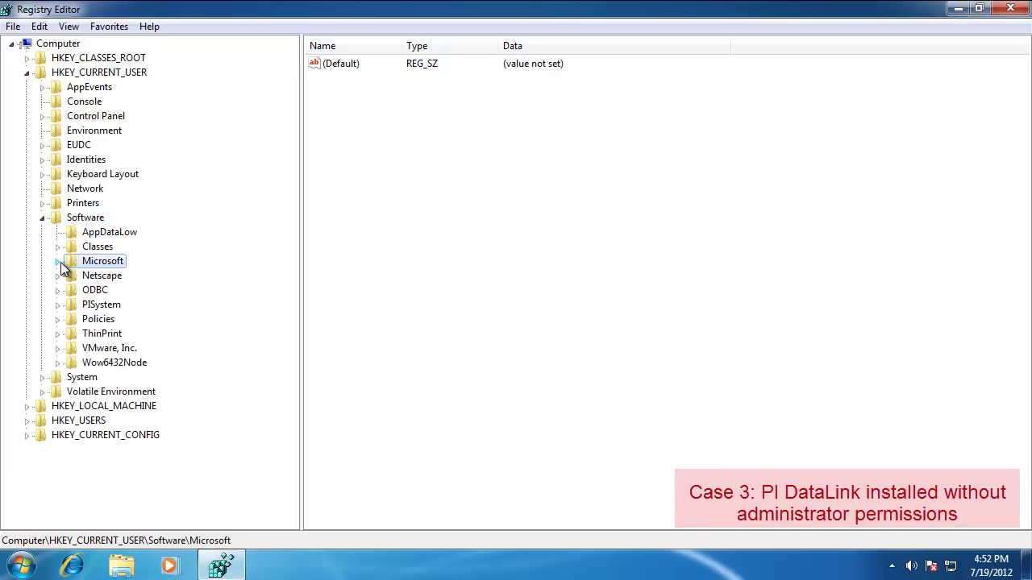
pyautogui.click(59, 263)
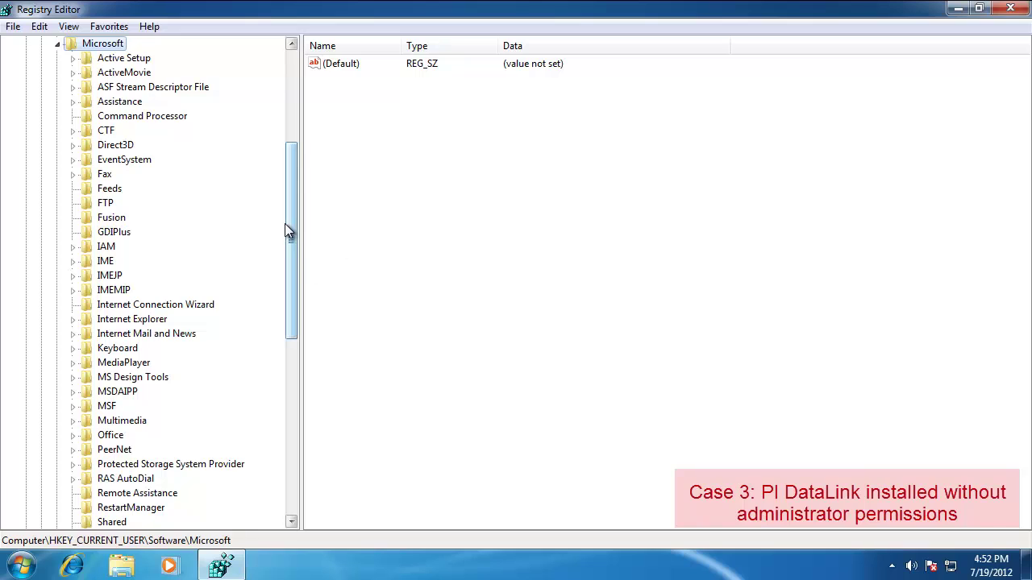
pyautogui.click(111, 435)
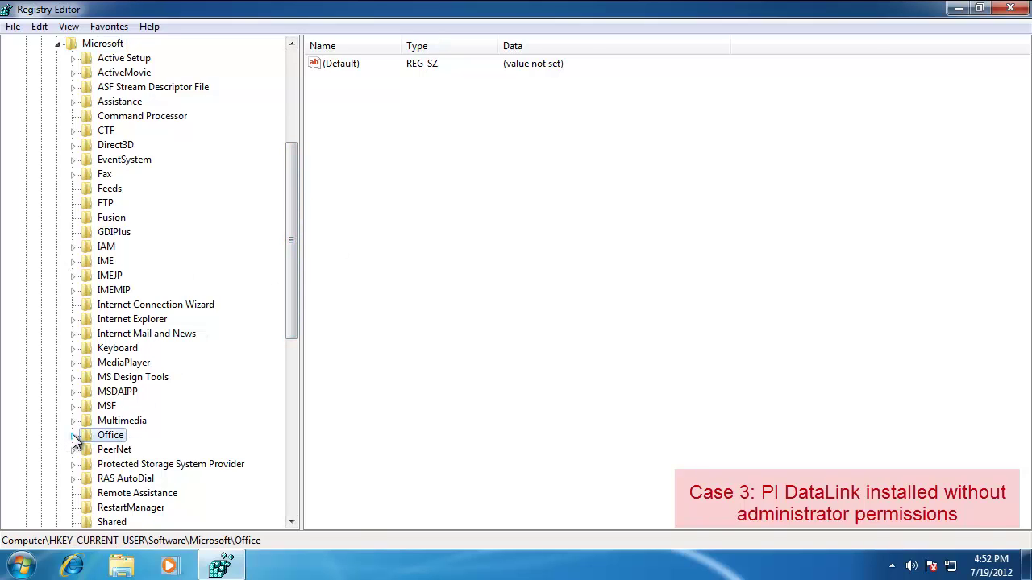
pyautogui.click(73, 435)
# Inspect the PI DataLink and PI DataLink Notifications entries under Excel\AddIns, then close Registry Editor.
pyautogui.click(121, 464)
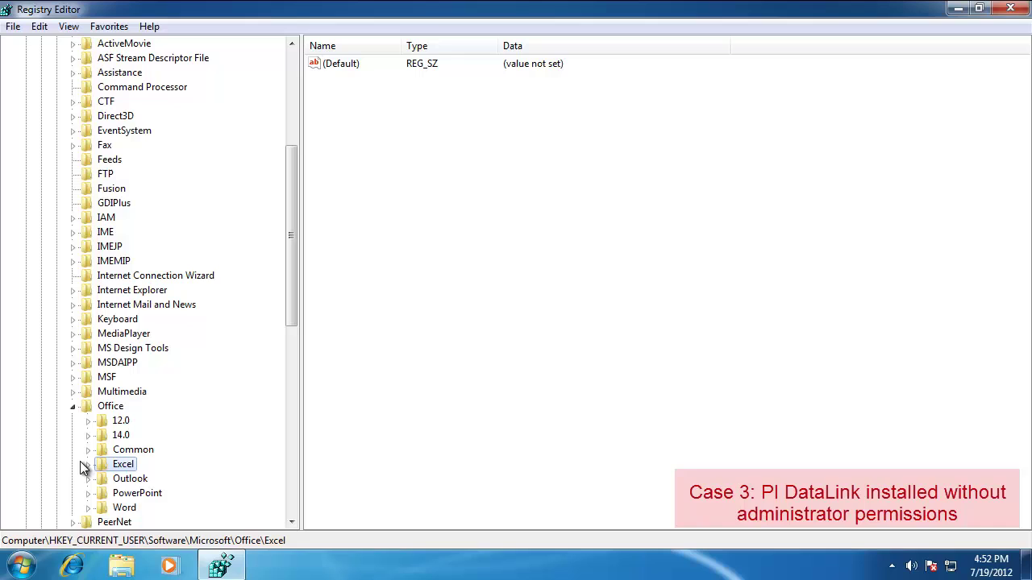
pyautogui.click(87, 465)
pyautogui.click(103, 479)
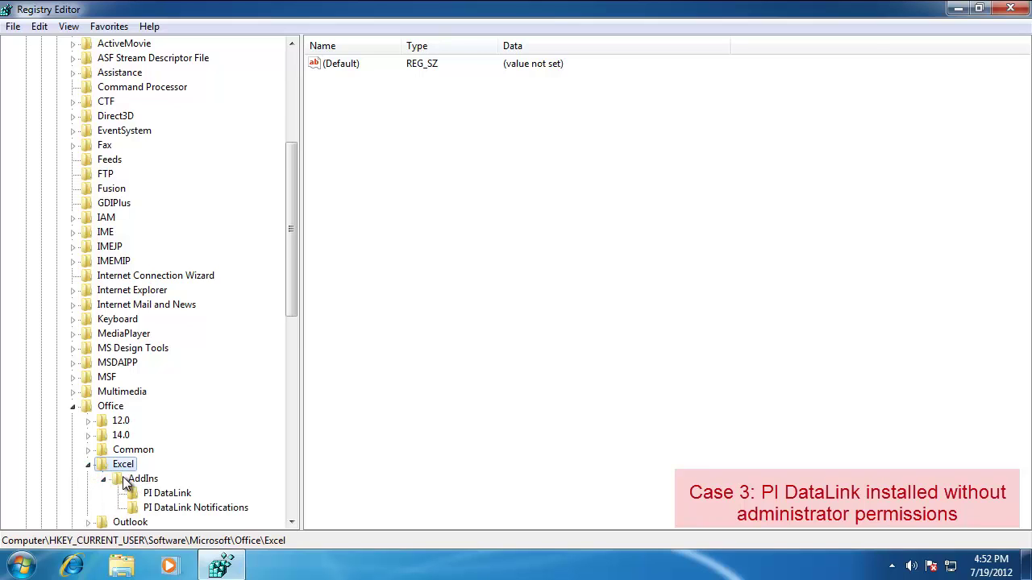
pyautogui.click(166, 493)
pyautogui.click(172, 510)
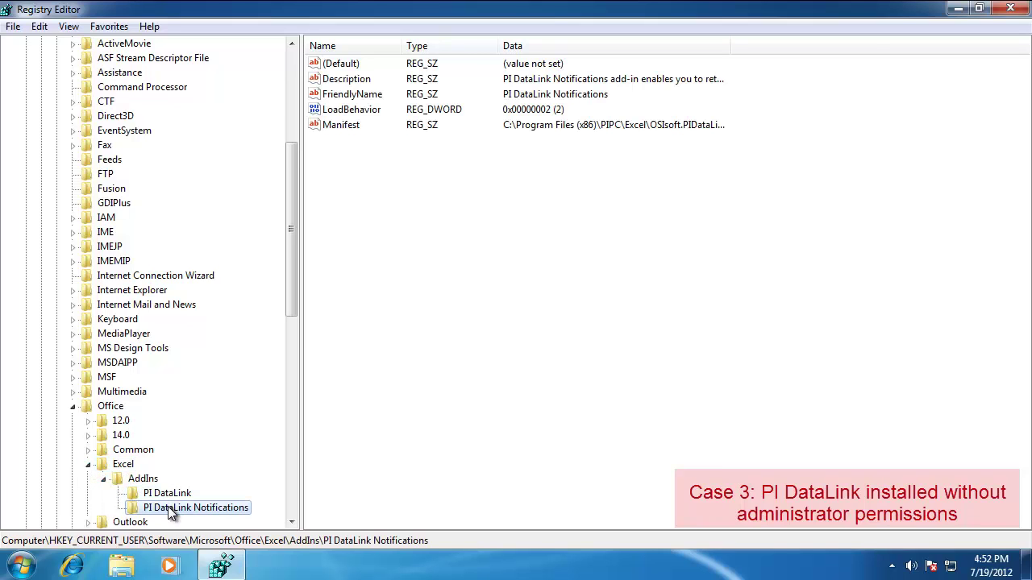
pyautogui.click(1009, 10)
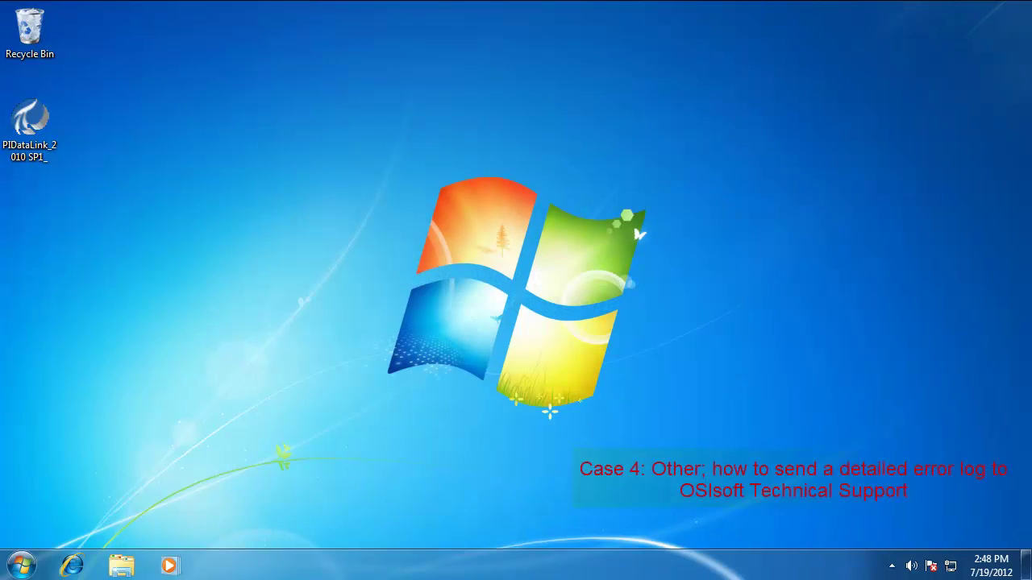
# Open the Computer's Properties page from the Start menu and go to Advanced system settings.
pyautogui.click(20, 563)
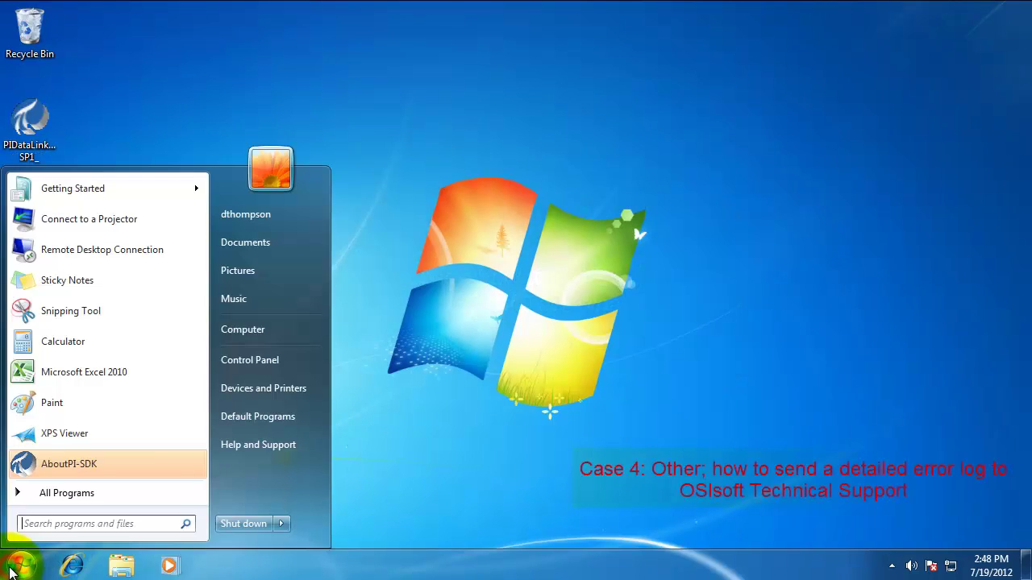
pyautogui.rightClick(274, 327)
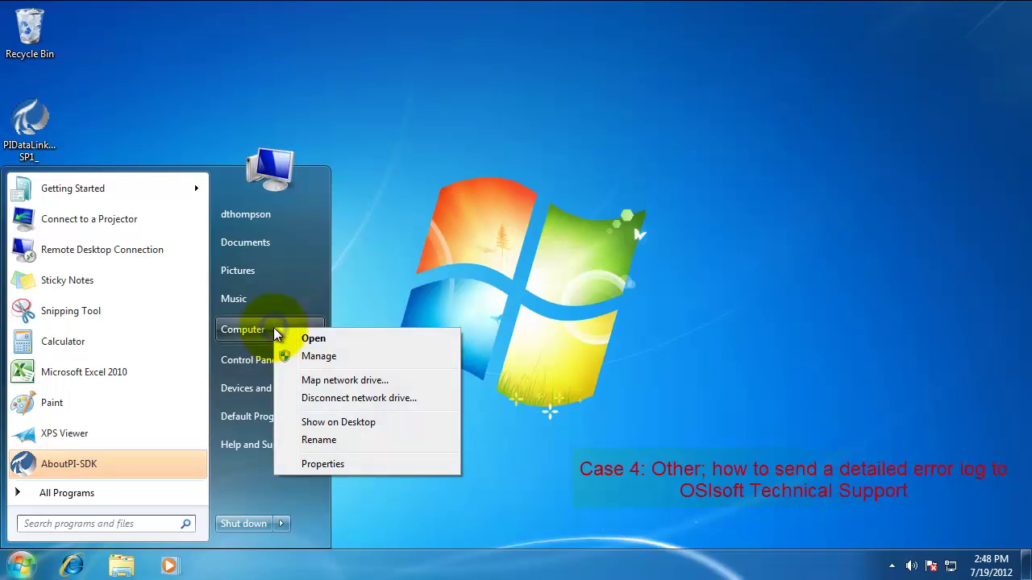
pyautogui.click(327, 465)
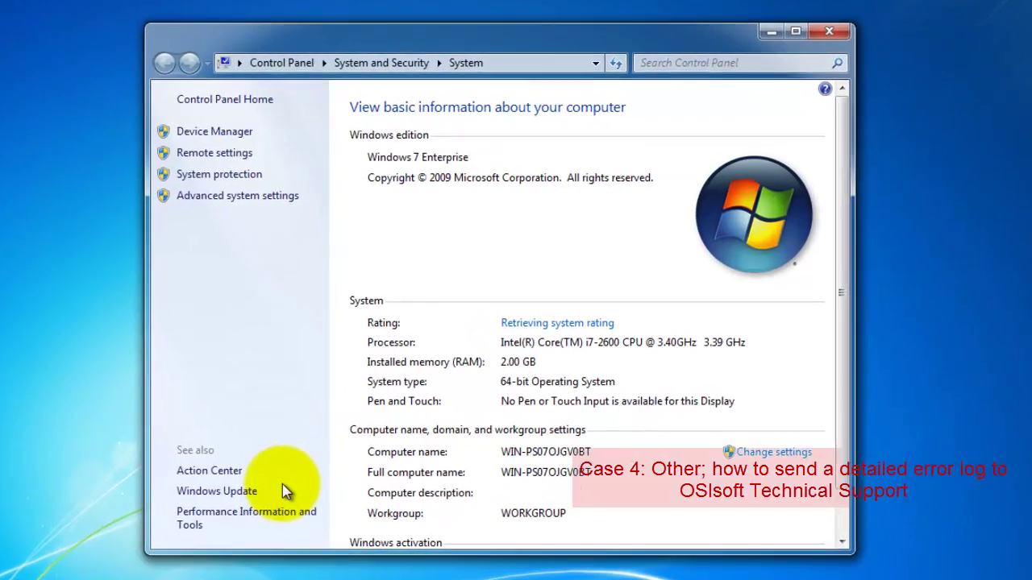
pyautogui.click(239, 200)
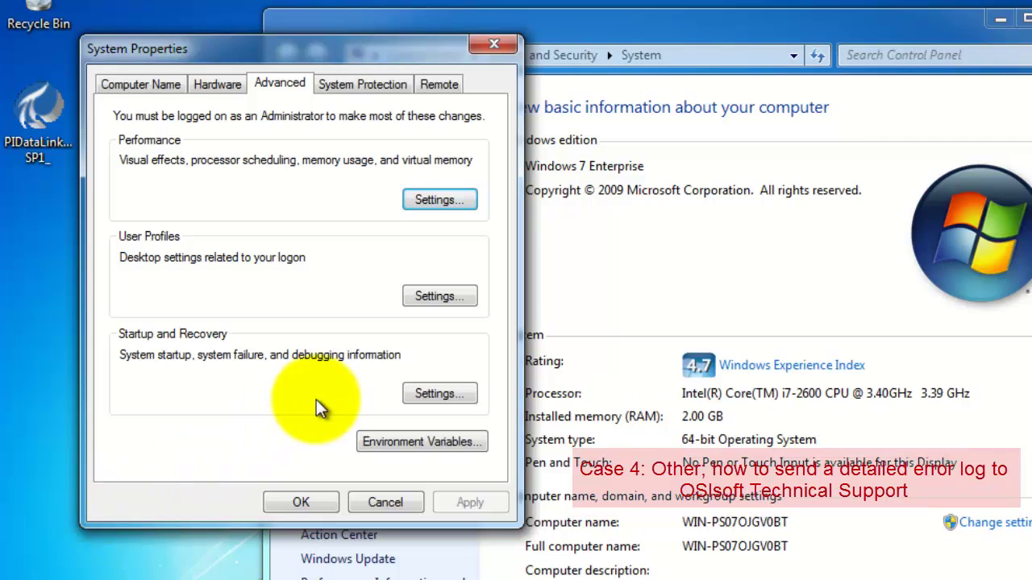
# Create a new system variable named VSTO_SUPPRESSDISPLAYALERTS with value 0.
pyautogui.click(399, 442)
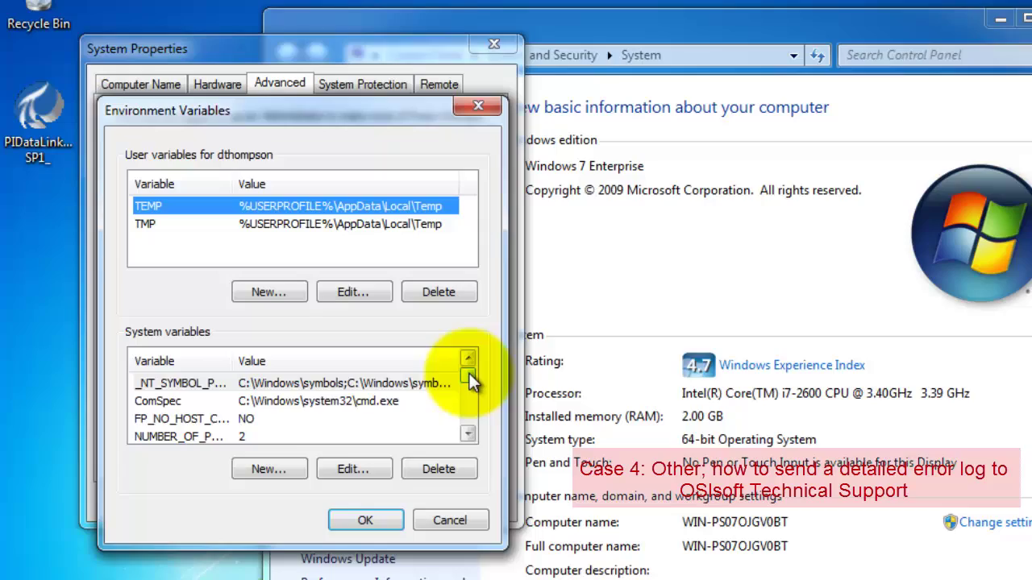
pyautogui.moveTo(471, 379); pyautogui.dragTo(470, 451)
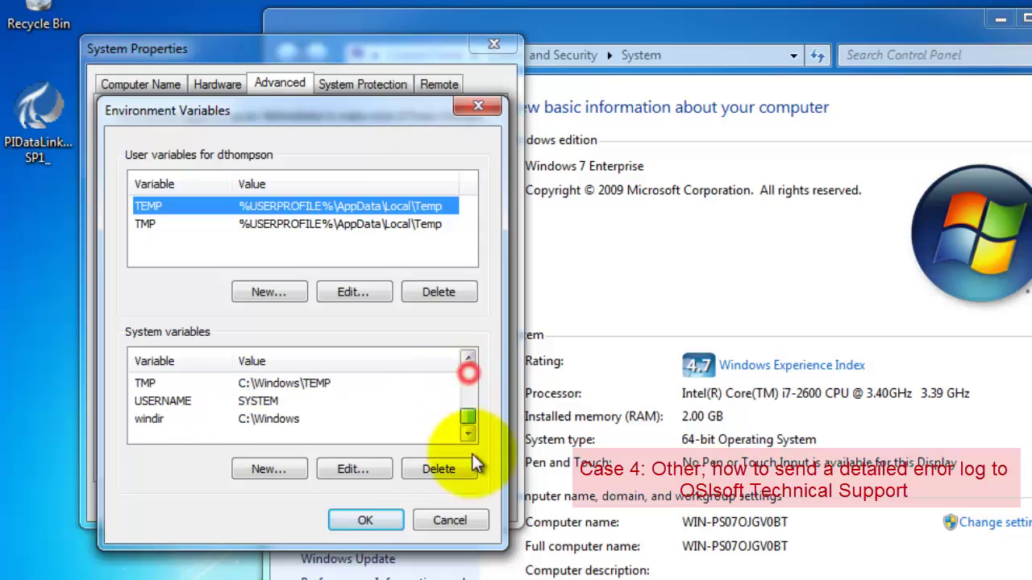
pyautogui.click(292, 475)
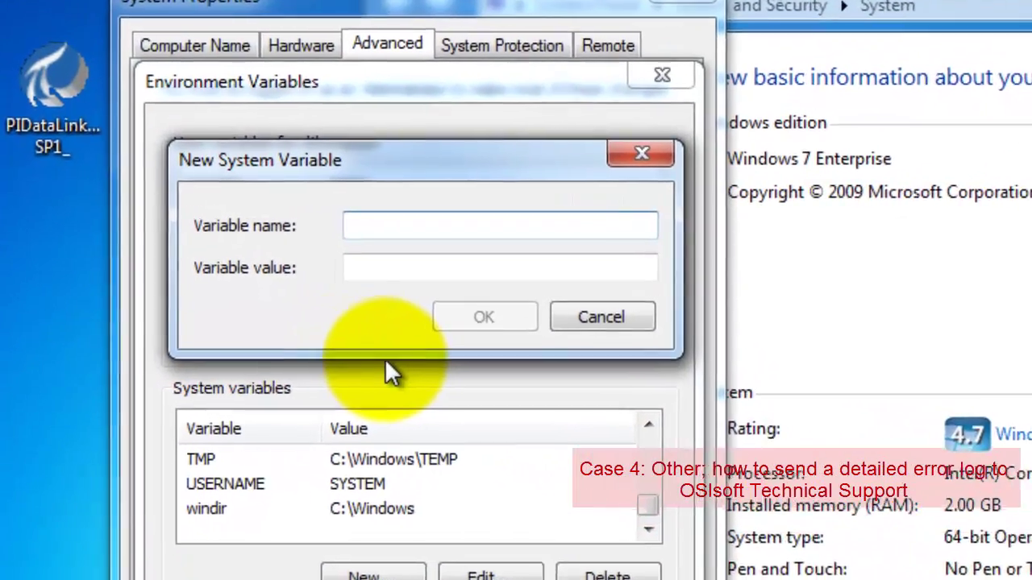
pyautogui.write('VSTO_SUPPRESS')
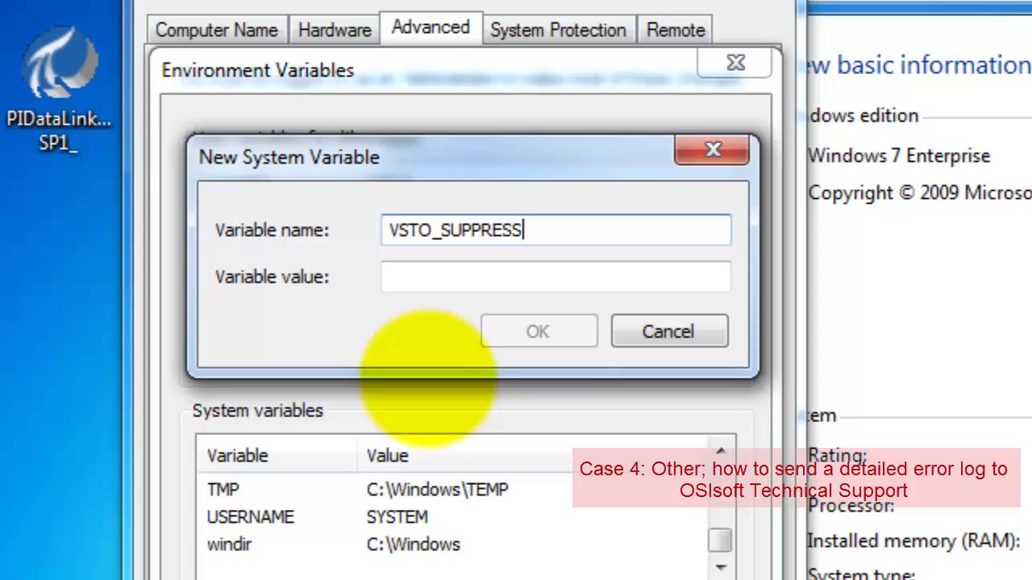
pyautogui.write('DISPLAY')
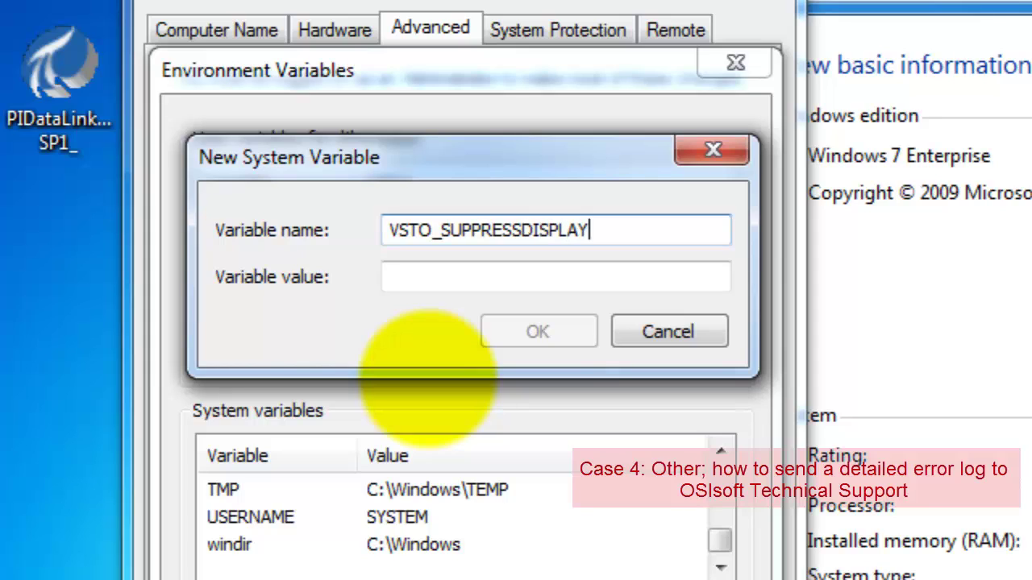
pyautogui.write('ALERTS')
pyautogui.press('Tab')
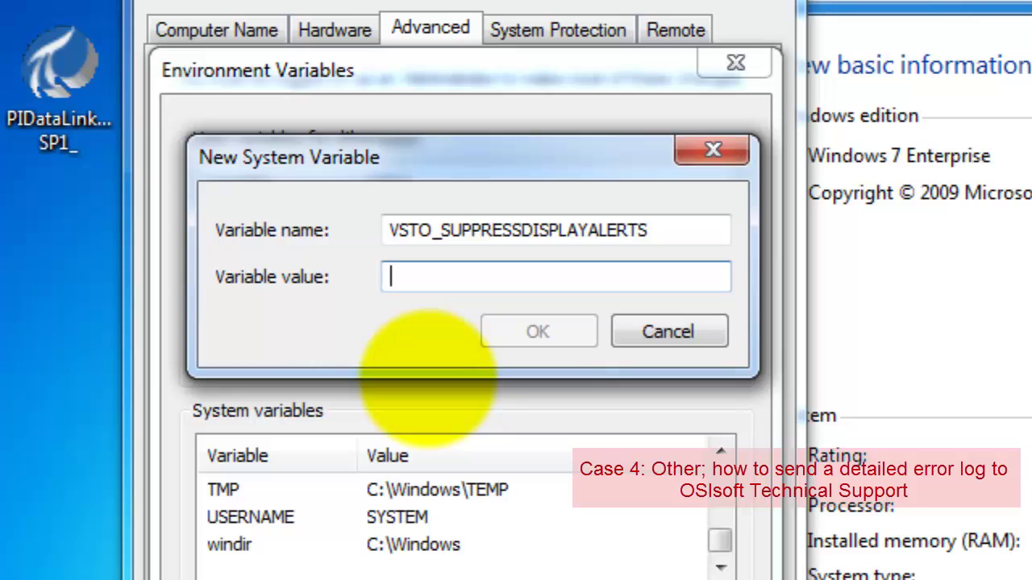
pyautogui.write('0')
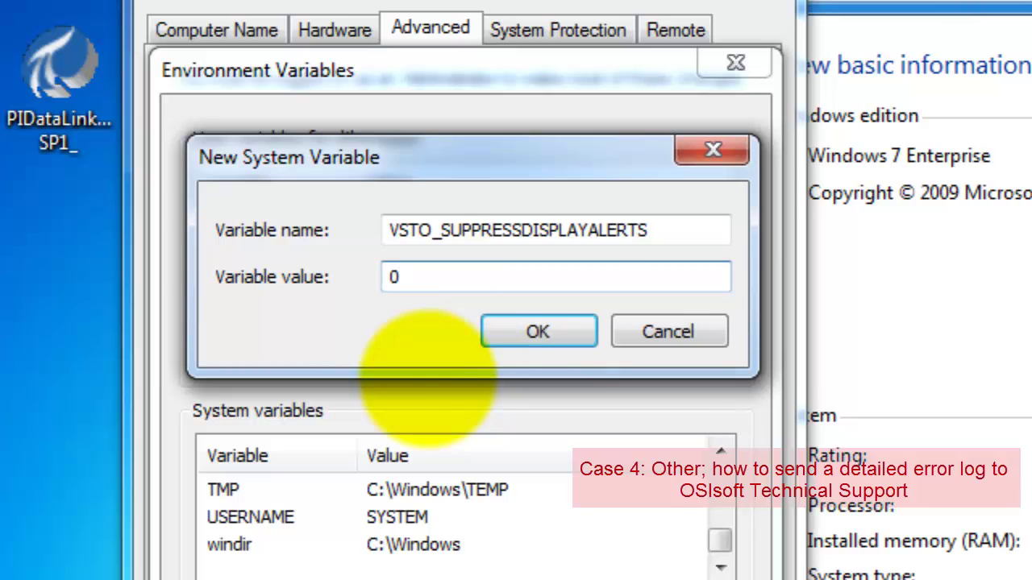
pyautogui.click(506, 337)
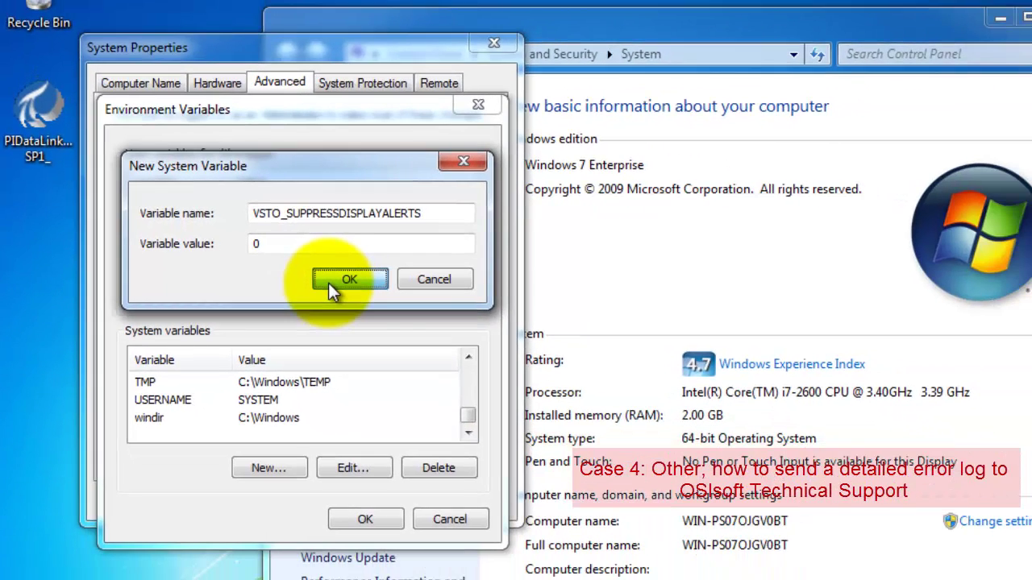
# Check the VSTO_SUPPRESSDISPLAYALERTS entry in the list and confirm the Environment Variables and System Properties dialogs.
pyautogui.click(333, 283)
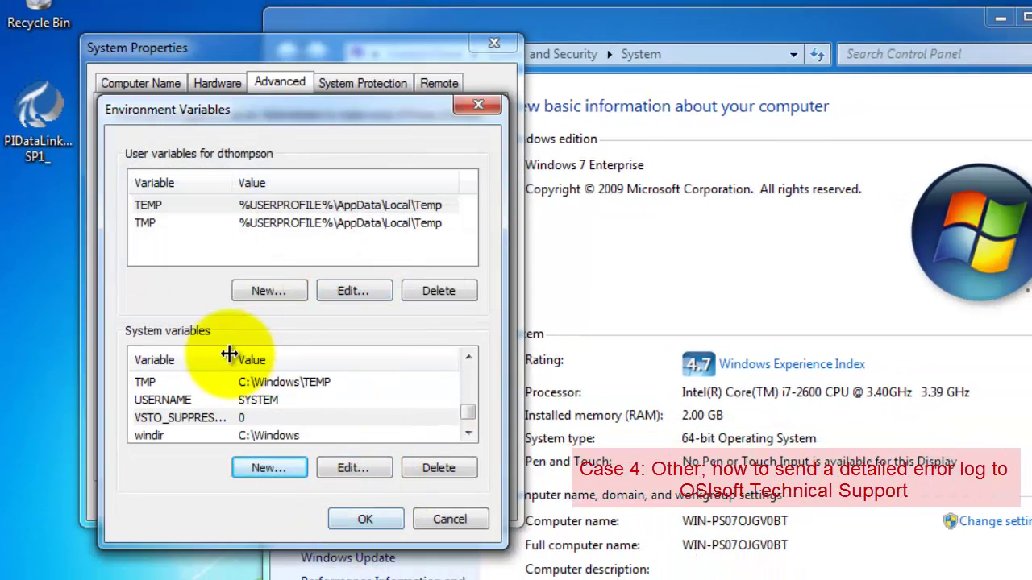
pyautogui.moveTo(231, 357); pyautogui.dragTo(316, 351)
pyautogui.click(307, 417)
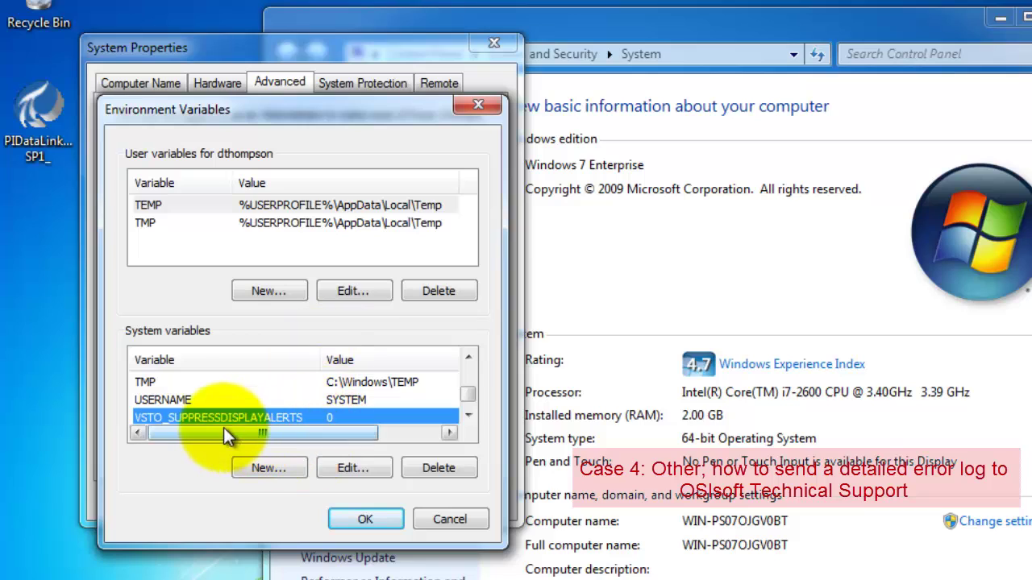
pyautogui.click(363, 520)
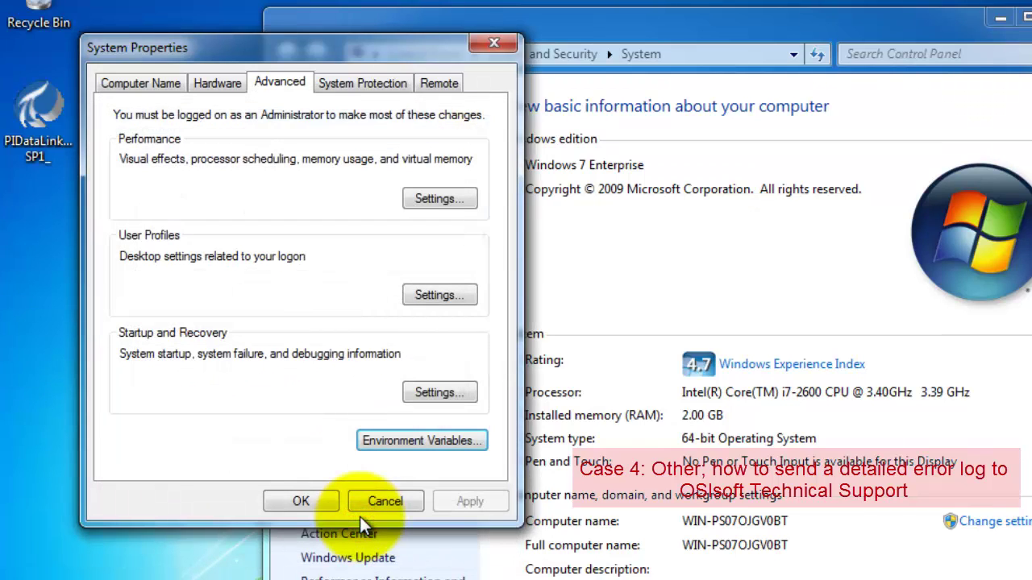
pyautogui.click(303, 500)
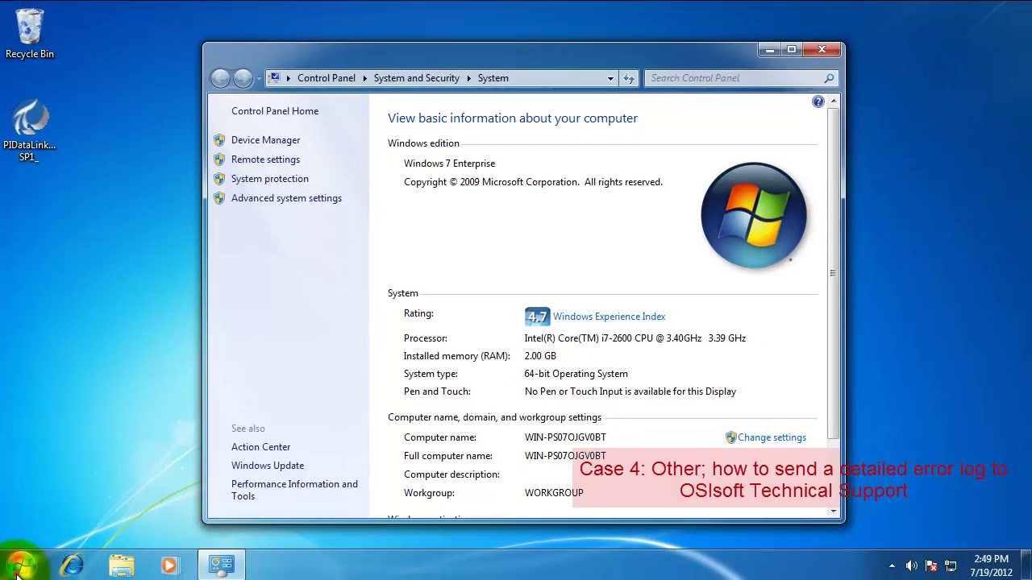
pyautogui.click(22, 565)
# Launch Excel 2010 and enable the PI DataLink COM add-in through Excel Options > Add-Ins.
pyautogui.click(64, 376)
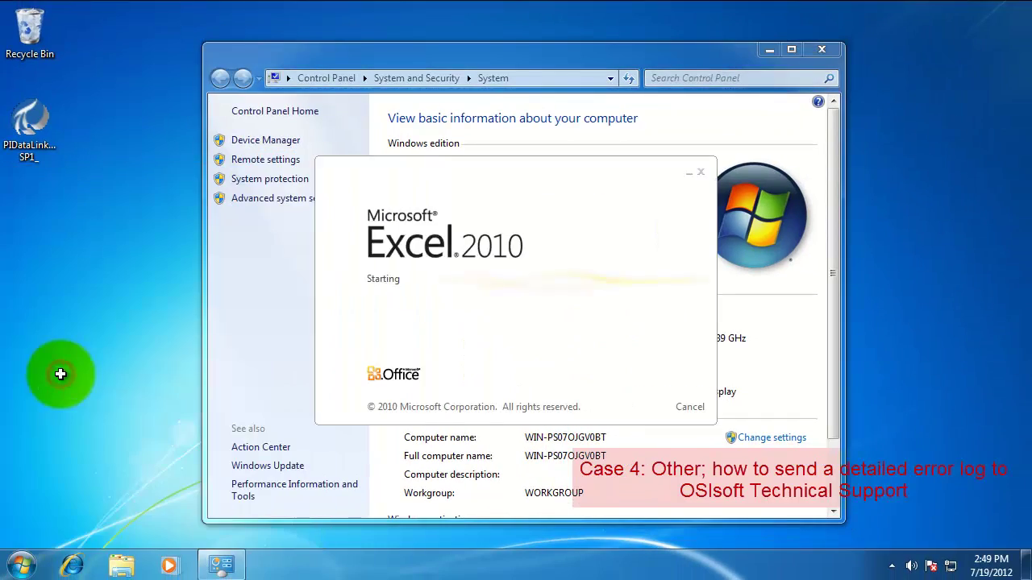
pyautogui.click(25, 31)
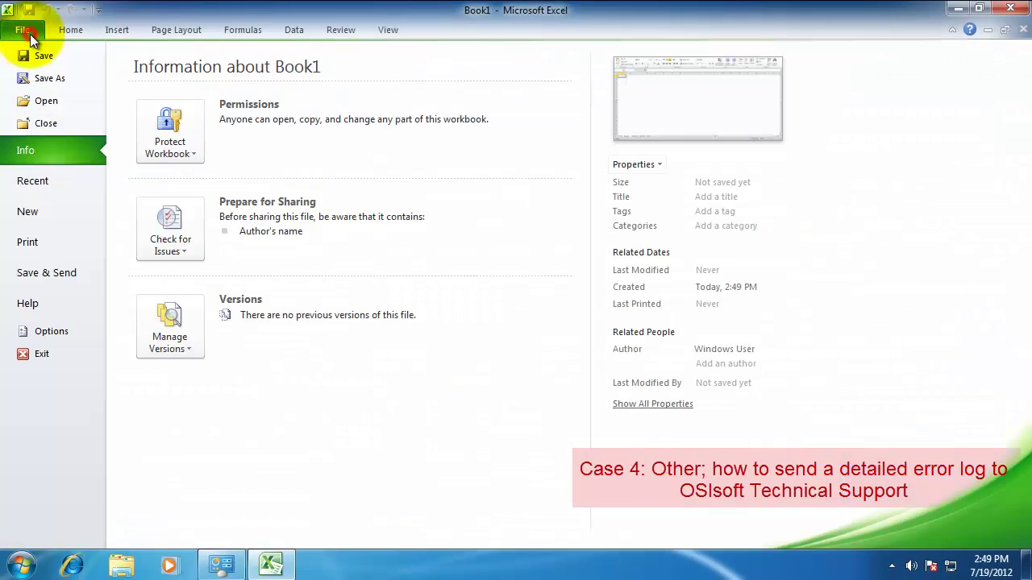
pyautogui.click(56, 330)
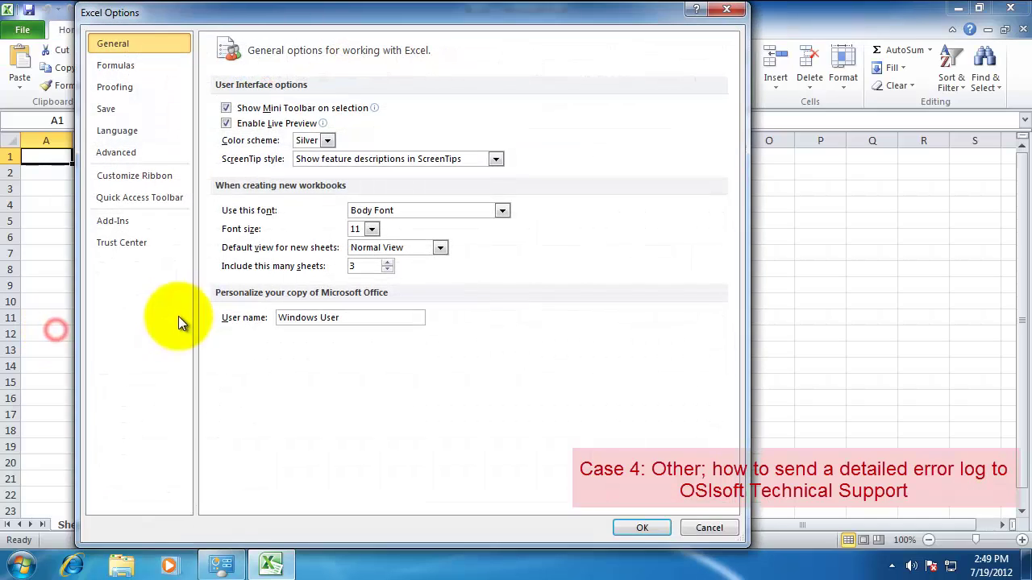
pyautogui.click(145, 220)
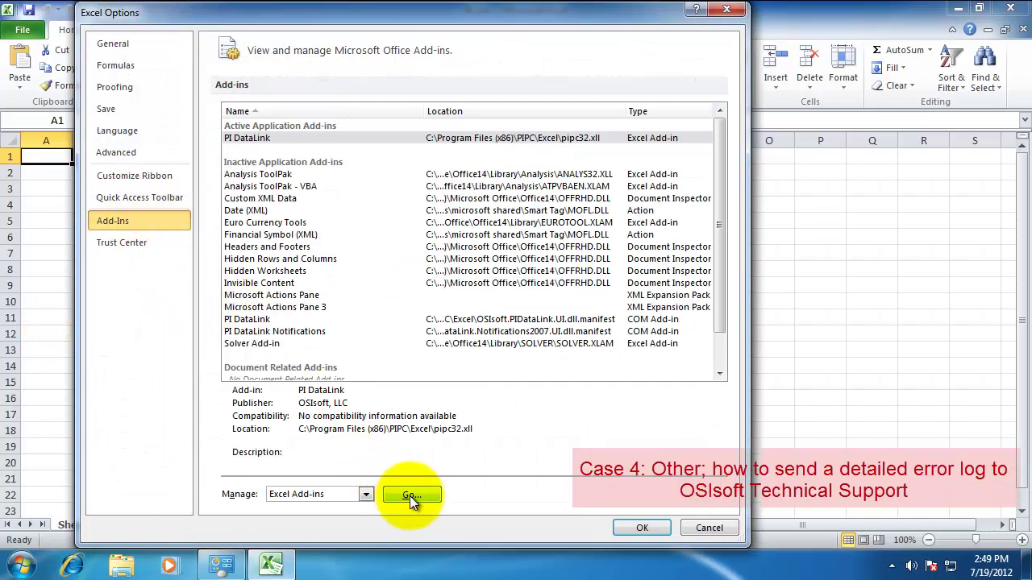
pyautogui.click(355, 494)
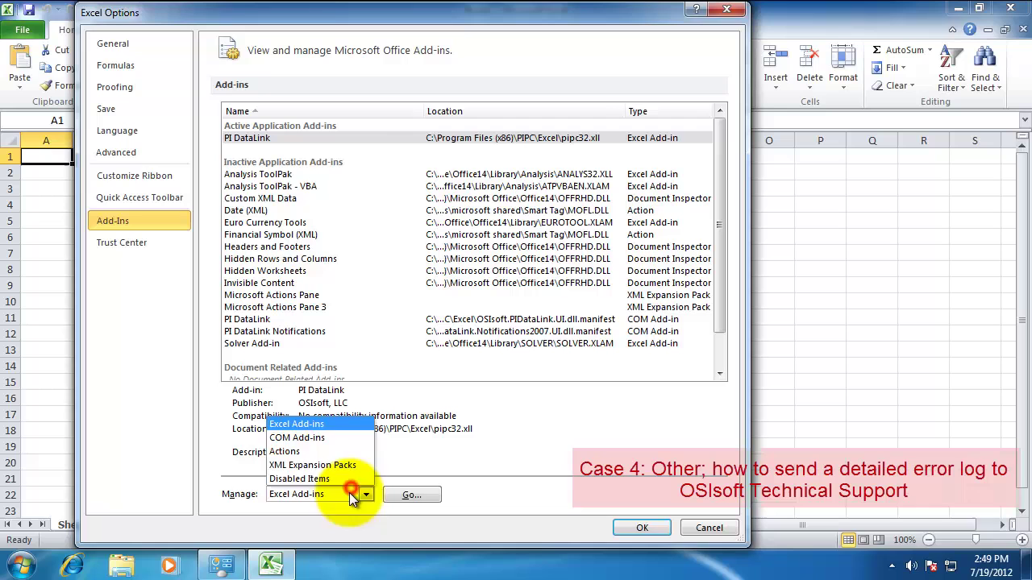
pyautogui.click(316, 439)
pyautogui.click(409, 495)
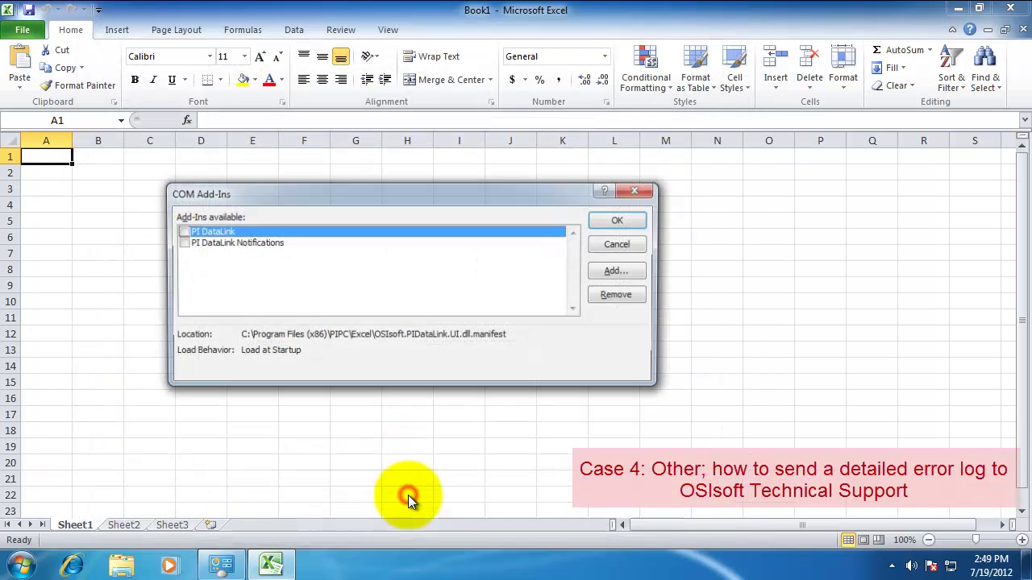
pyautogui.click(622, 221)
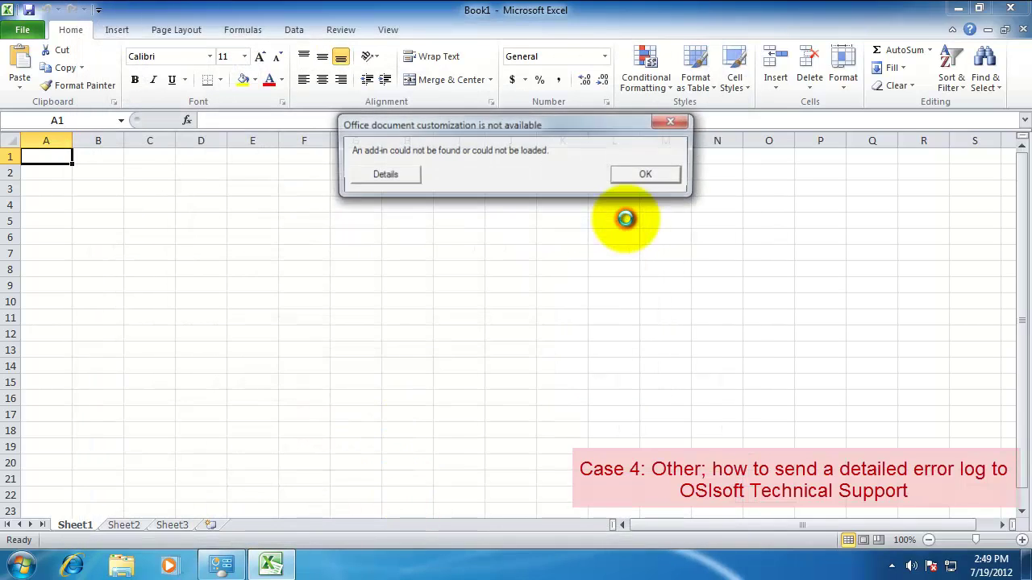
# Expand the error details and select the FileNotFoundException text to copy it.
pyautogui.click(408, 175)
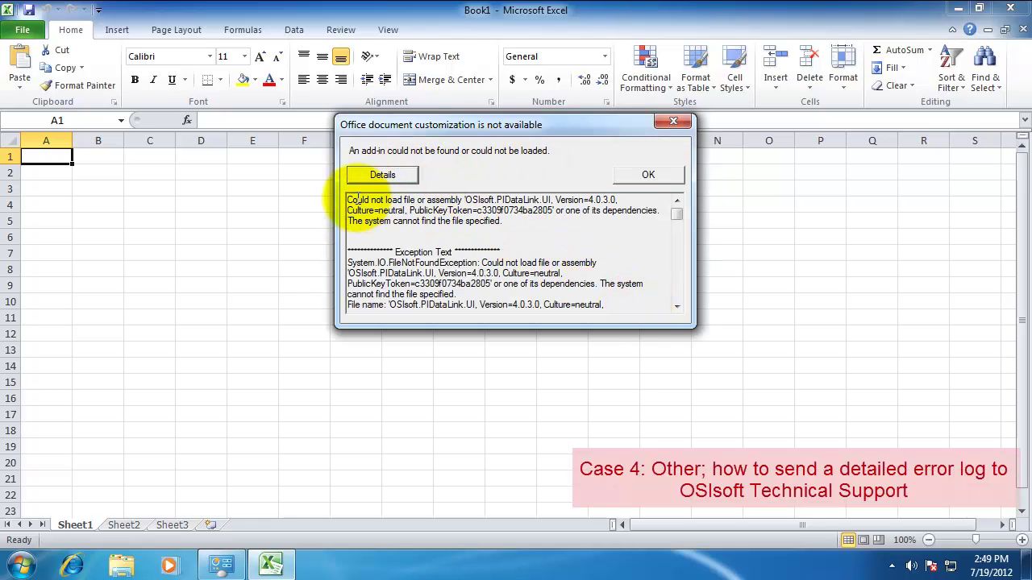
pyautogui.moveTo(349, 200); pyautogui.dragTo(707, 426)
pyautogui.rightClick(412, 272)
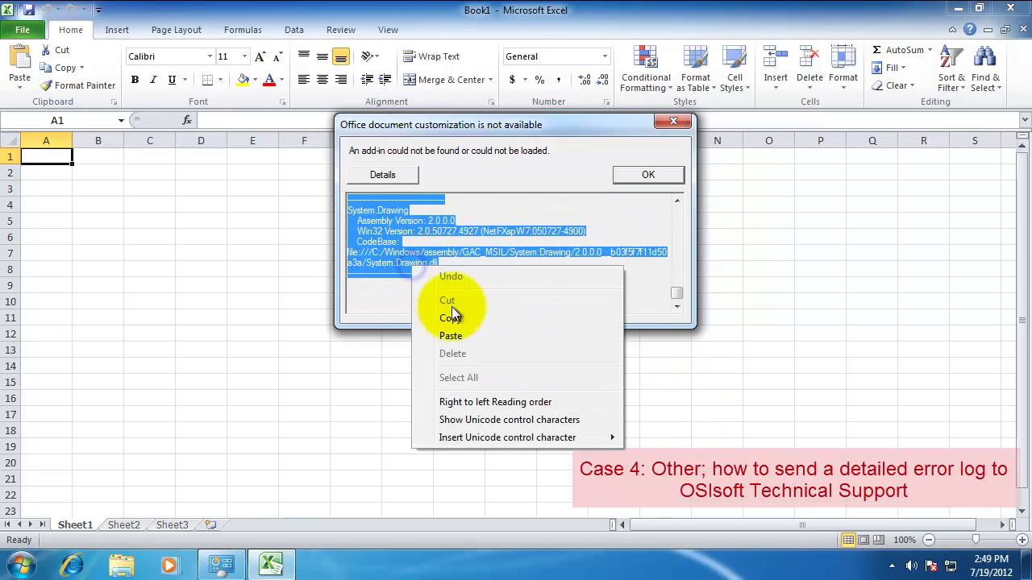